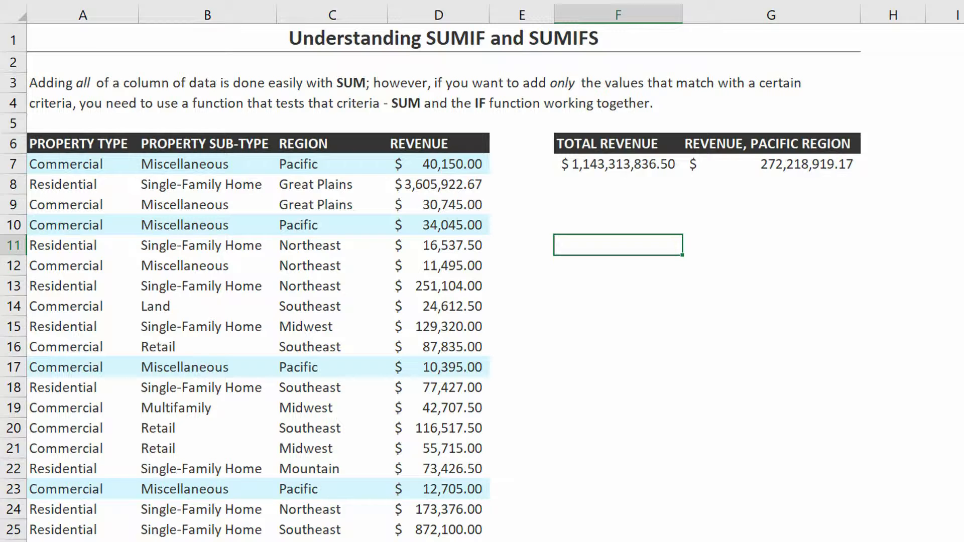
Enter the function names SUMIF in cell F9 and SUMIFS in cell F10 below the revenue totals.
click(586, 162)
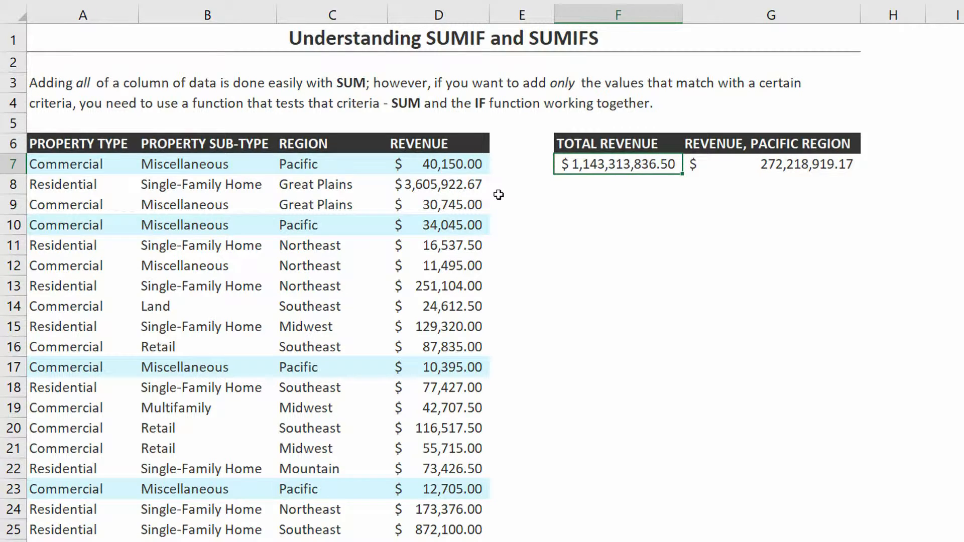
click(767, 165)
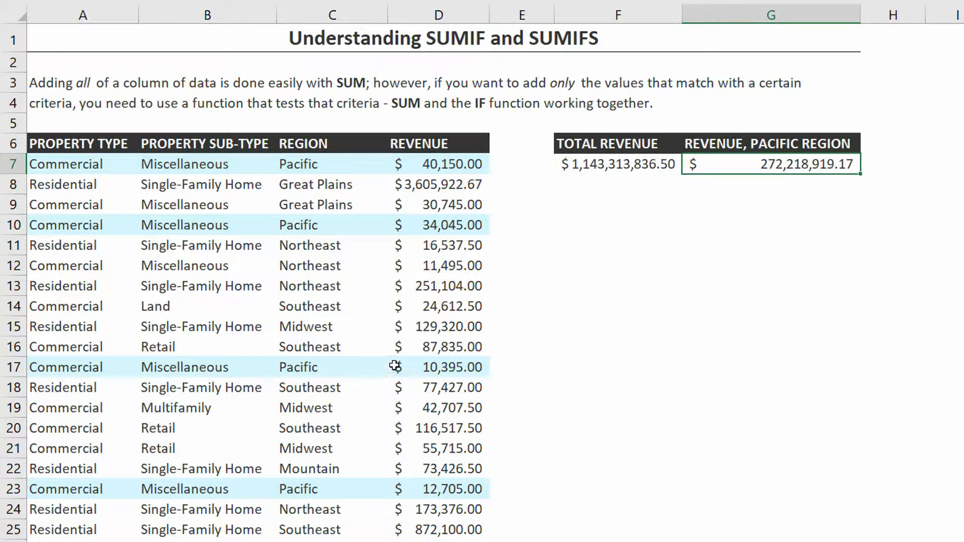
click(601, 205)
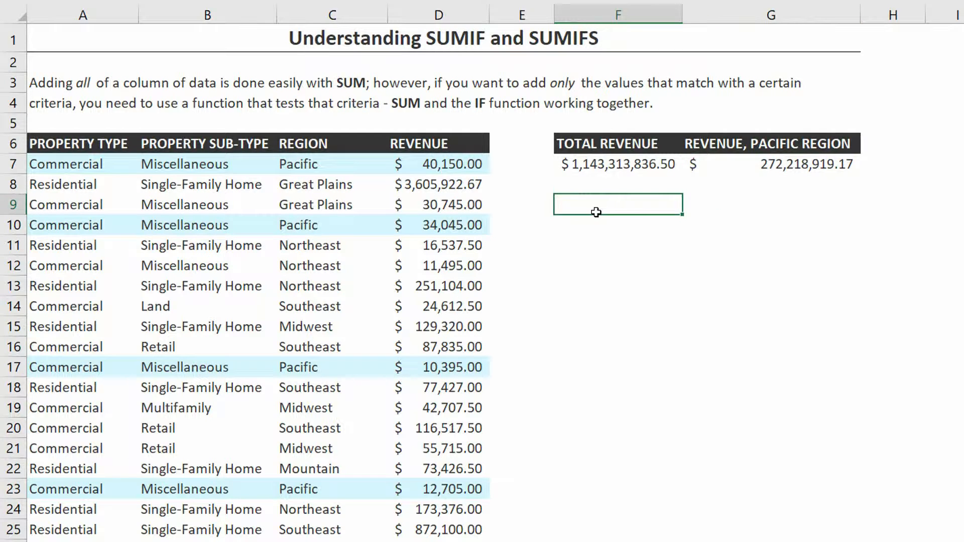
text(SUMIF)
key(Return)
text(SUMIFS)
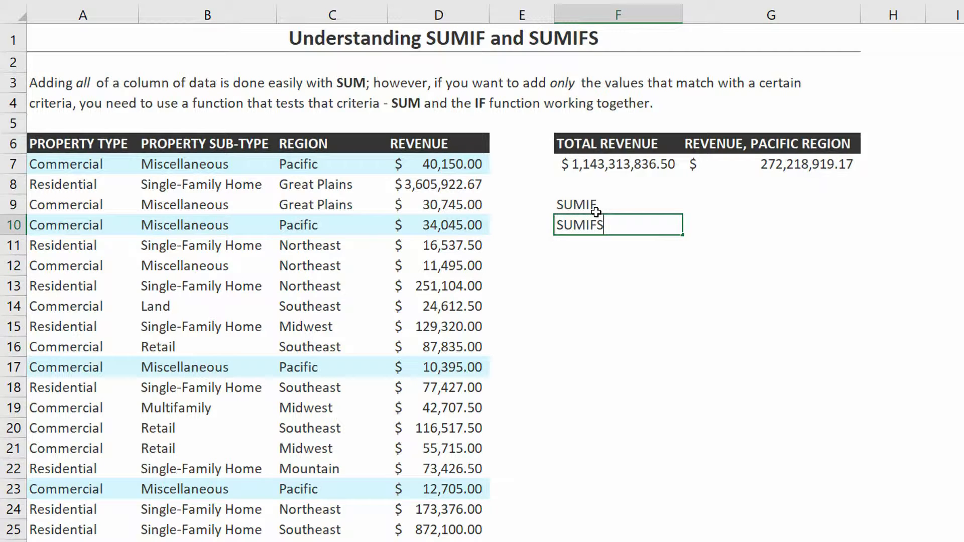
key(Return)
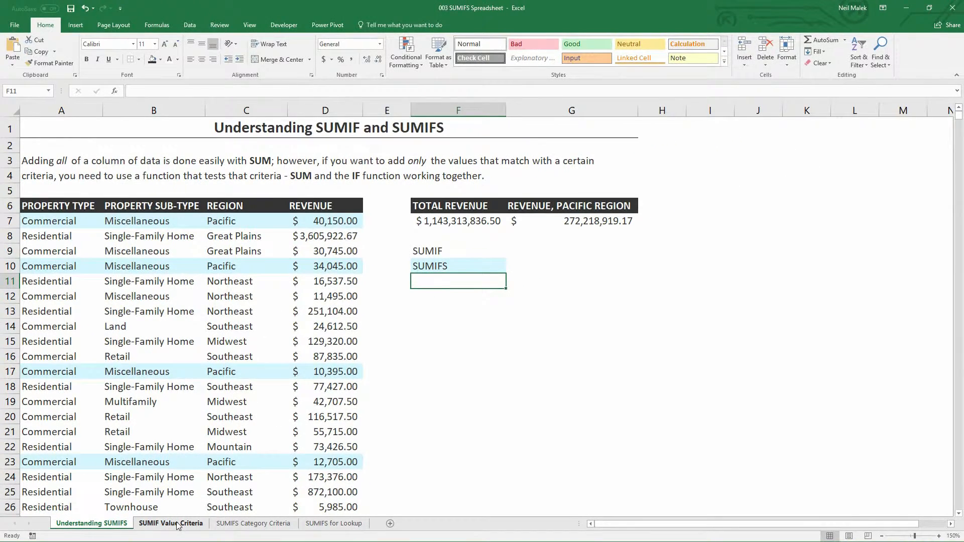
Open the SUMIF Value Criteria sheet and set the cutoff in B6 to 20000.
click(171, 523)
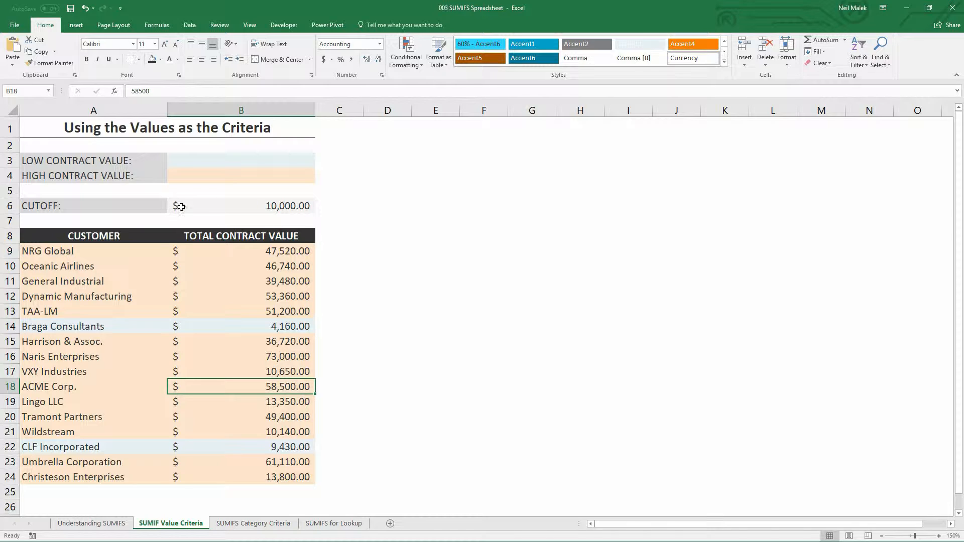
drag(283, 256, 282, 474)
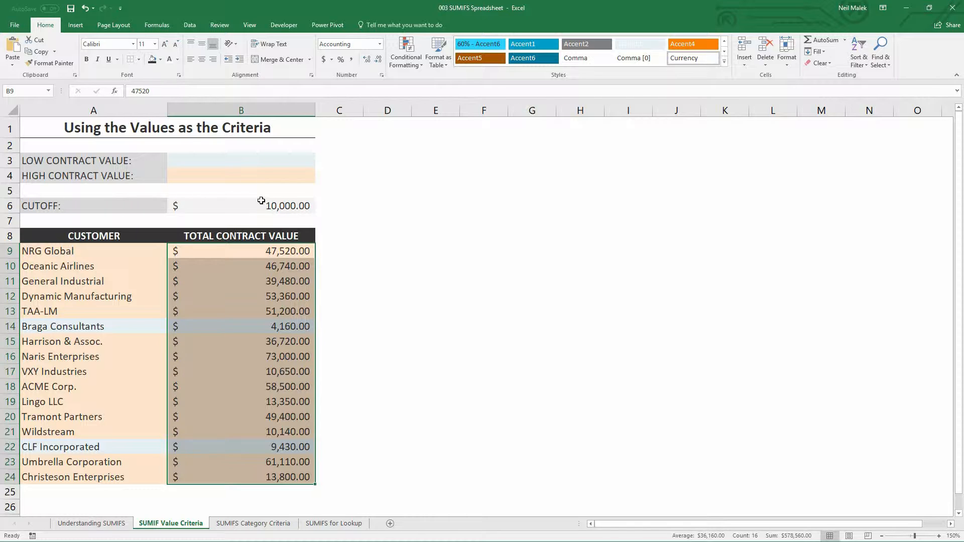
click(294, 203)
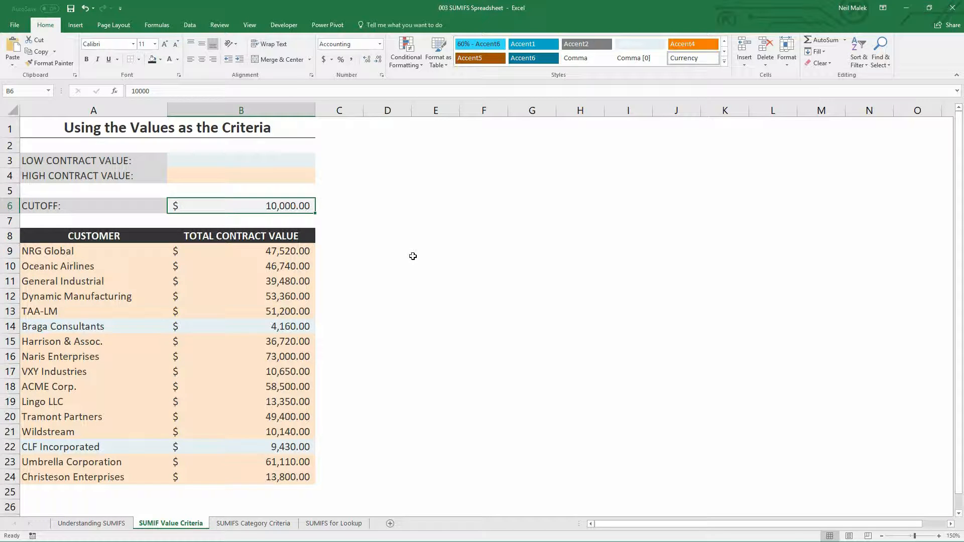
text(20)
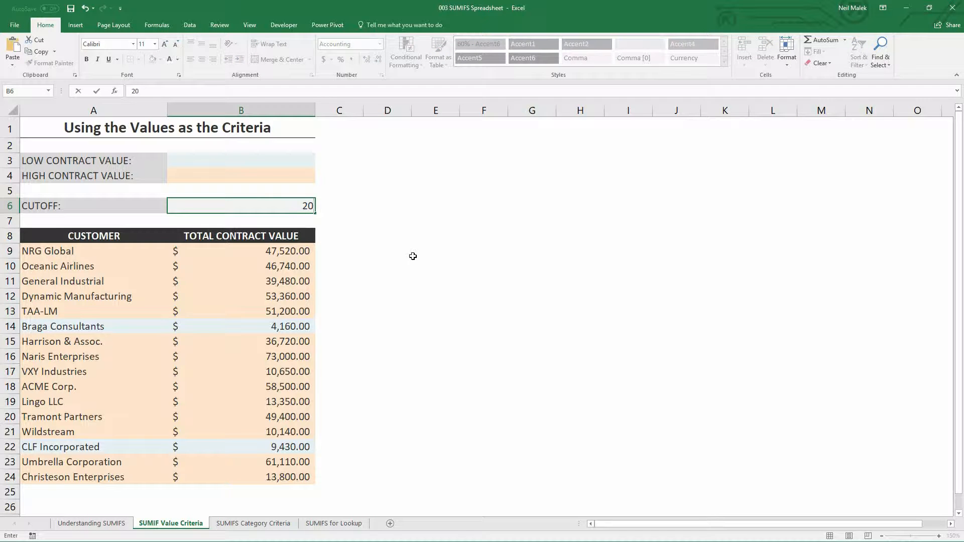
text(000)
key(ctrl+Return)
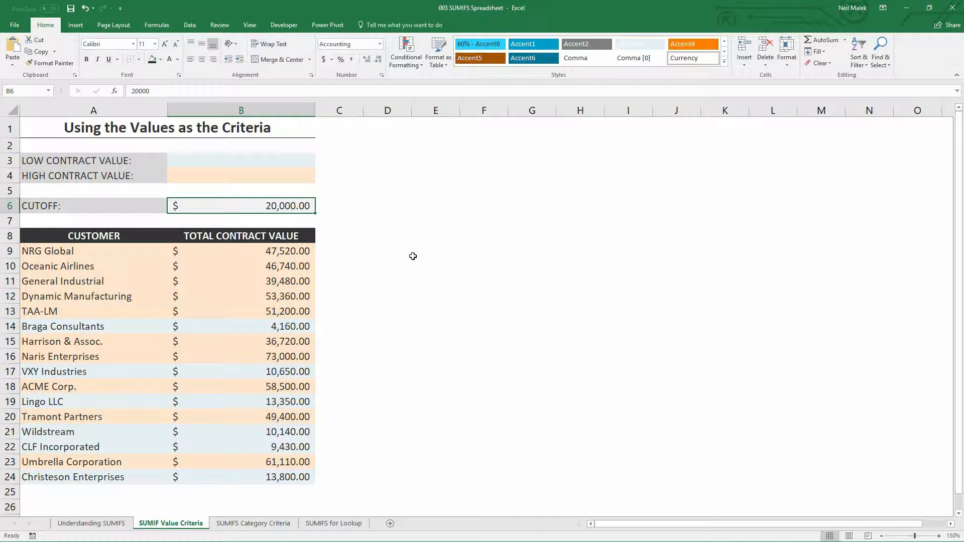
Enter the note "SUMIF -> SUM" in cell D3 beside the contract value summary.
click(257, 164)
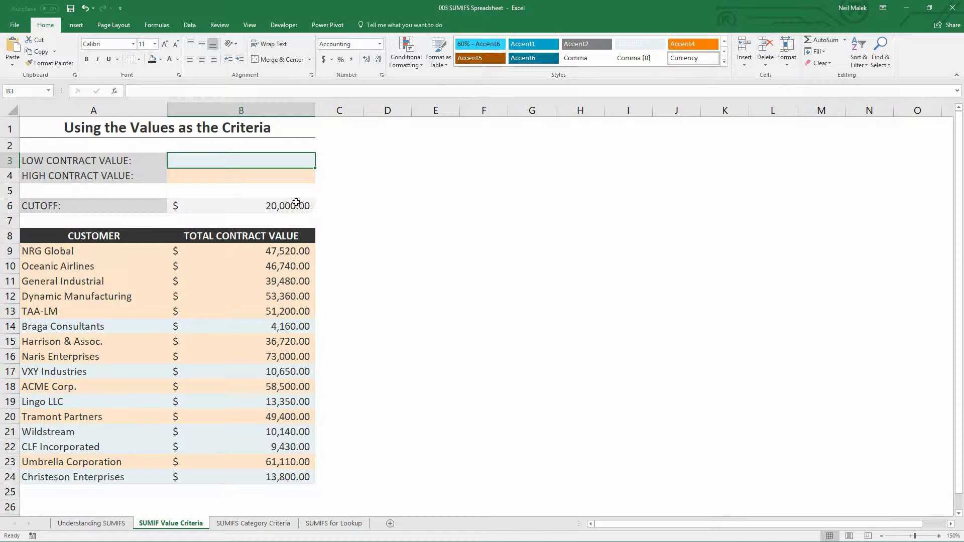
click(273, 180)
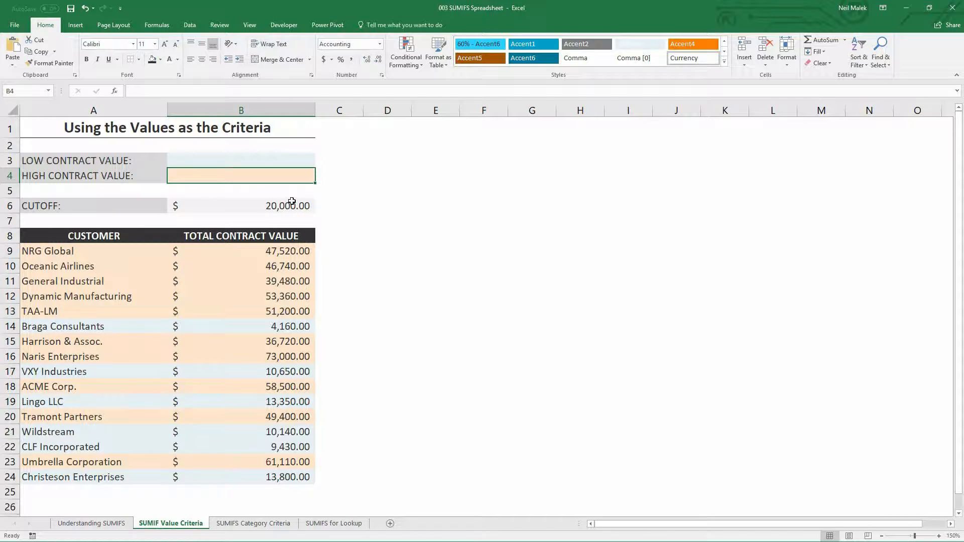
click(253, 159)
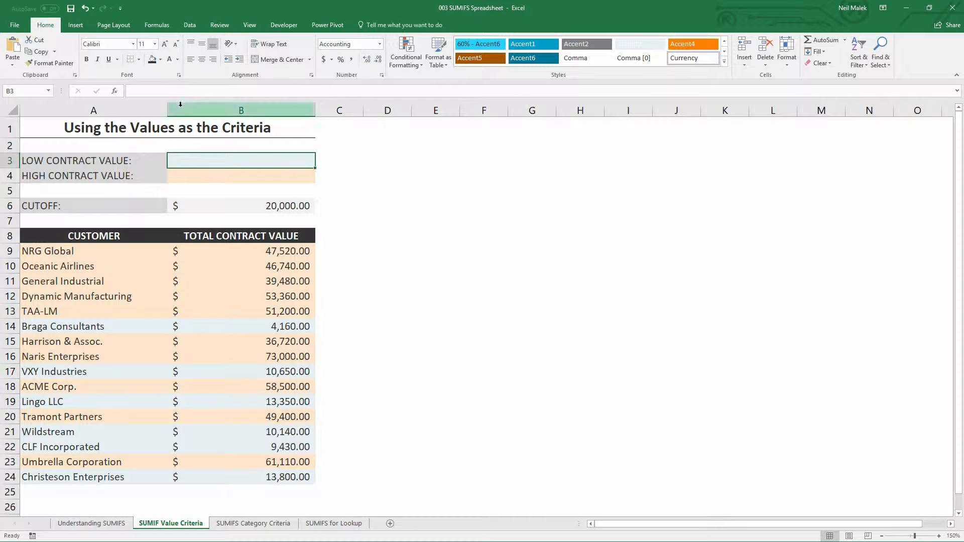
click(163, 29)
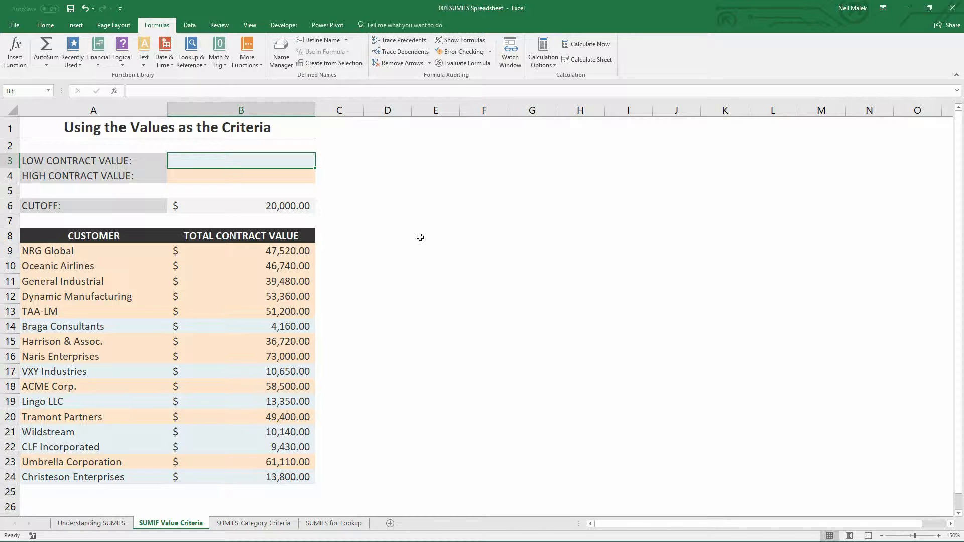
click(398, 162)
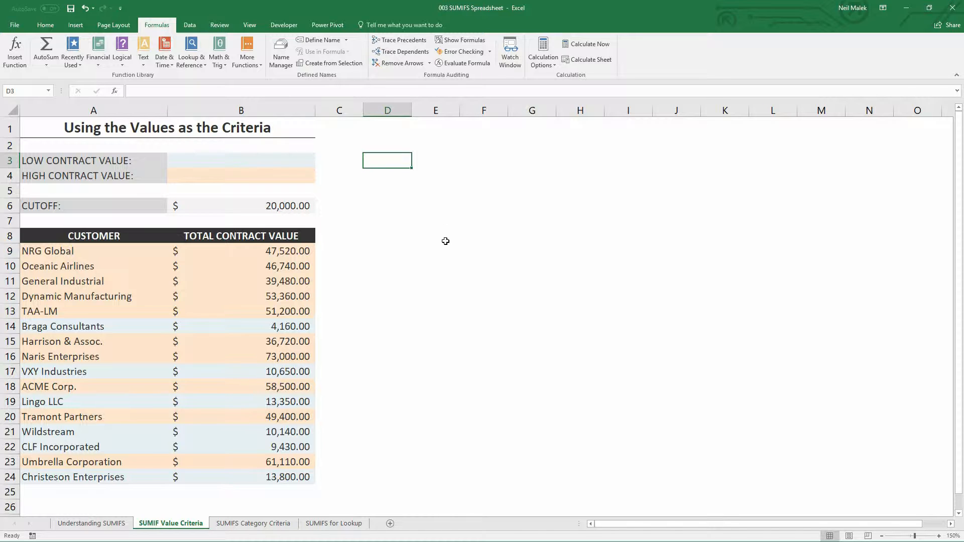
text(SUMIF)
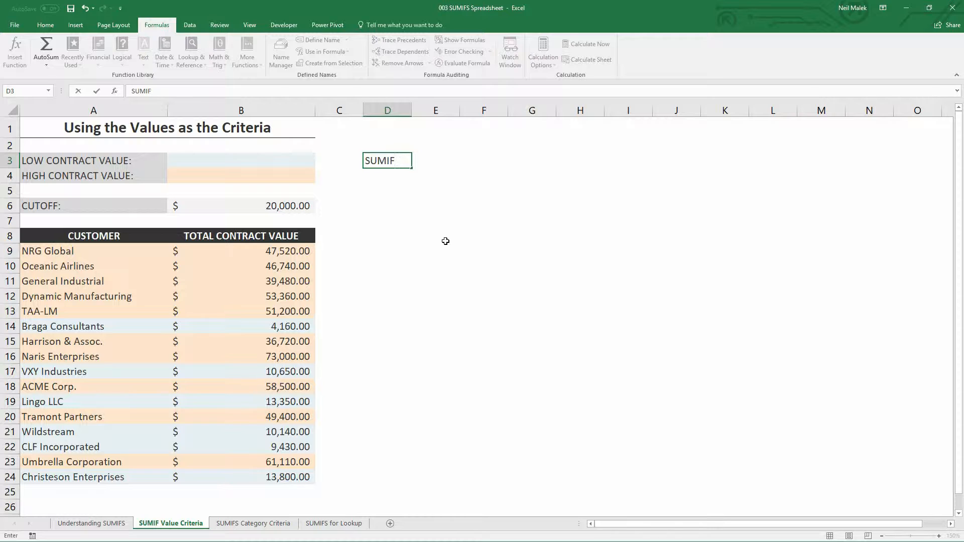
text( -> SUM)
key(ctrl+Return)
Insert a SUMIF function in the Low Contract Value cell B3 with the contract values B9:B24 as its range.
click(234, 161)
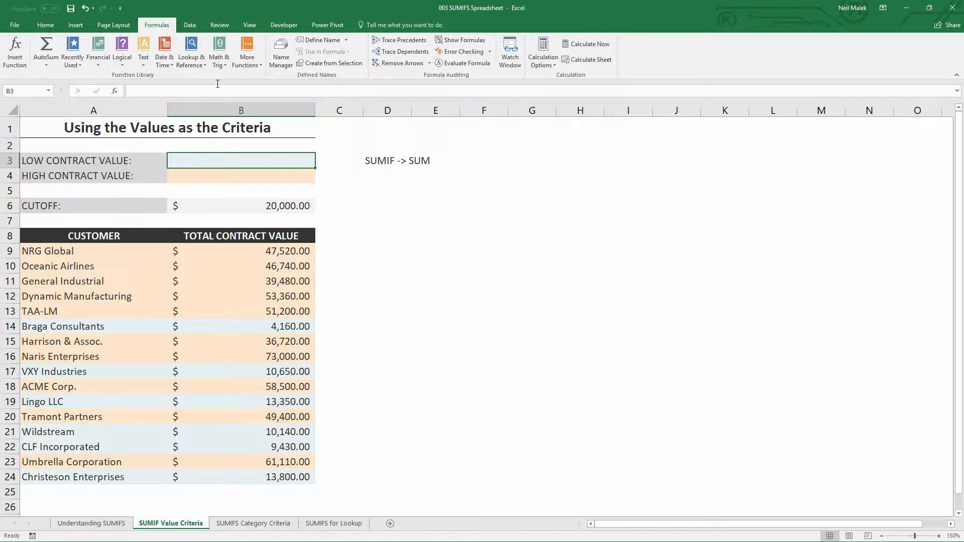
click(218, 64)
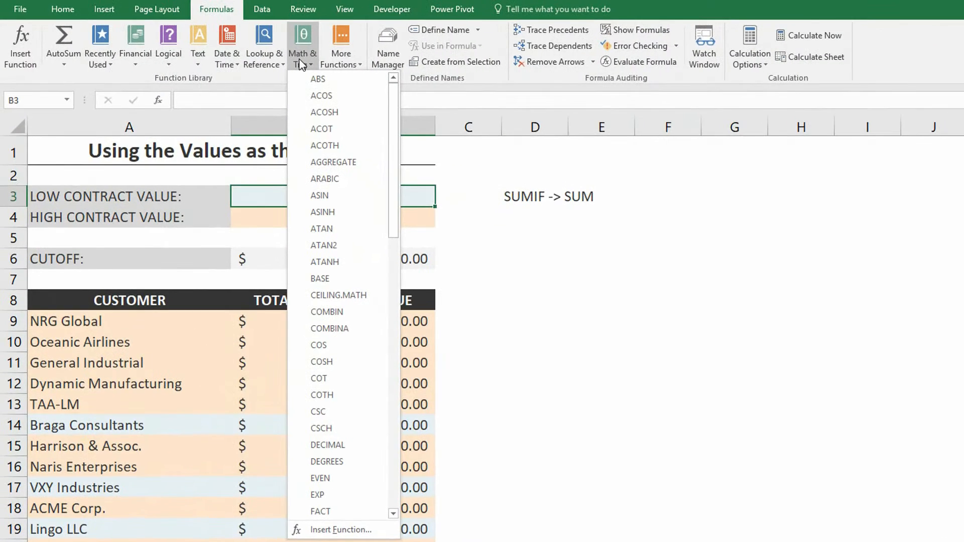
scroll(343, 266, down, 12)
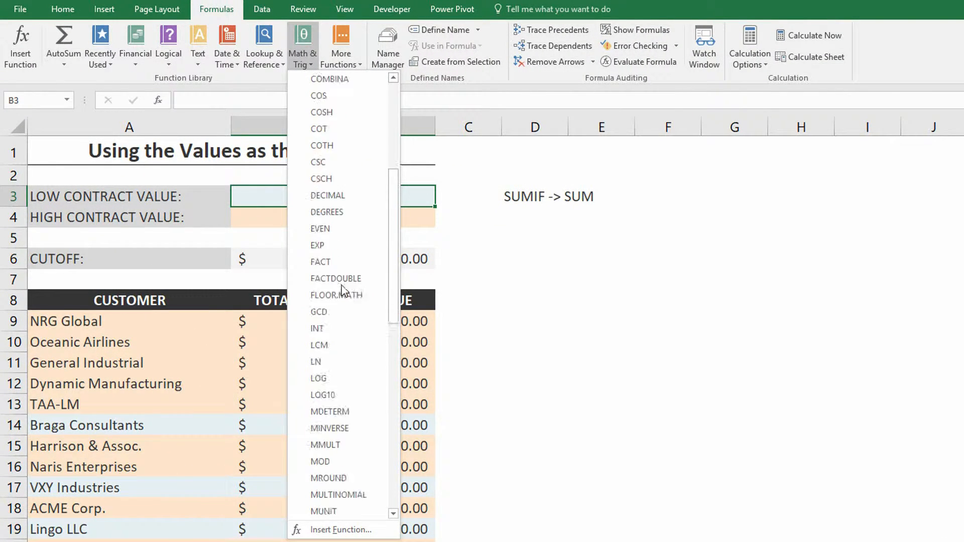
scroll(344, 289, down, 4)
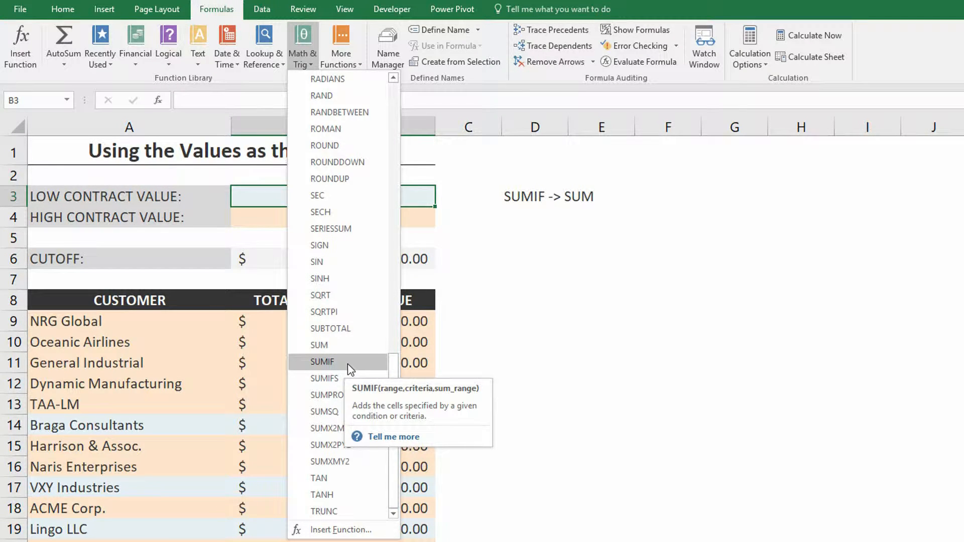
click(331, 362)
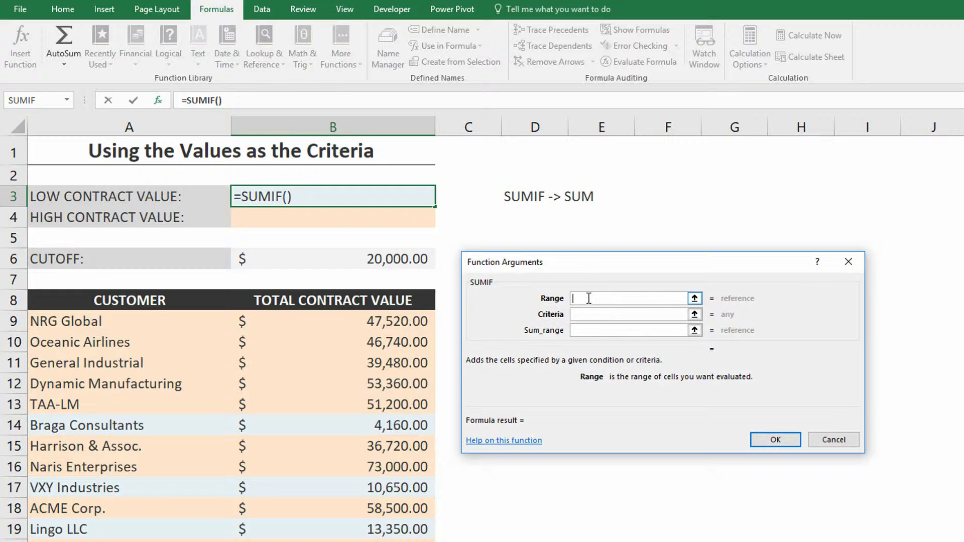
click(382, 320)
drag(382, 319, 396, 541)
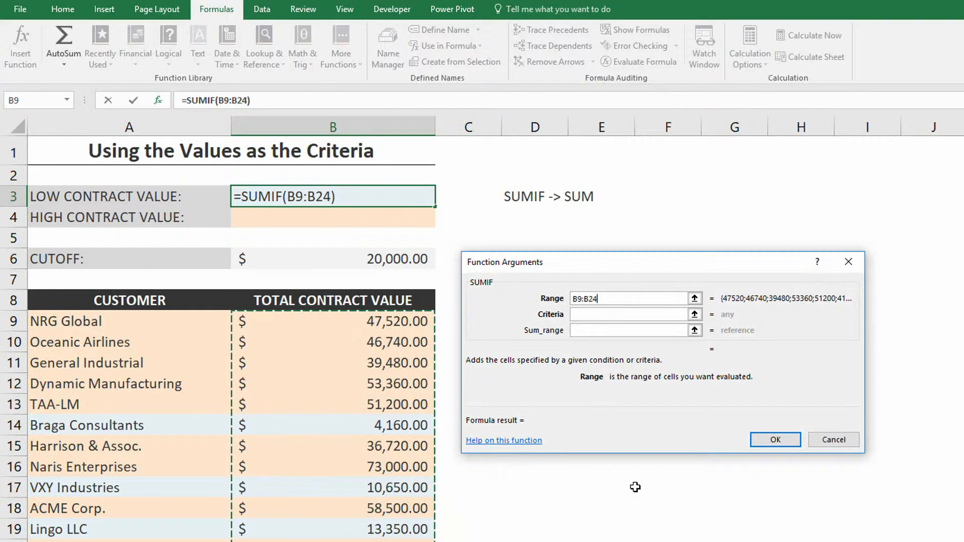
Set the SUMIF criteria to "<"&B6 so it sums values below the cutoff, and complete the formula.
click(595, 314)
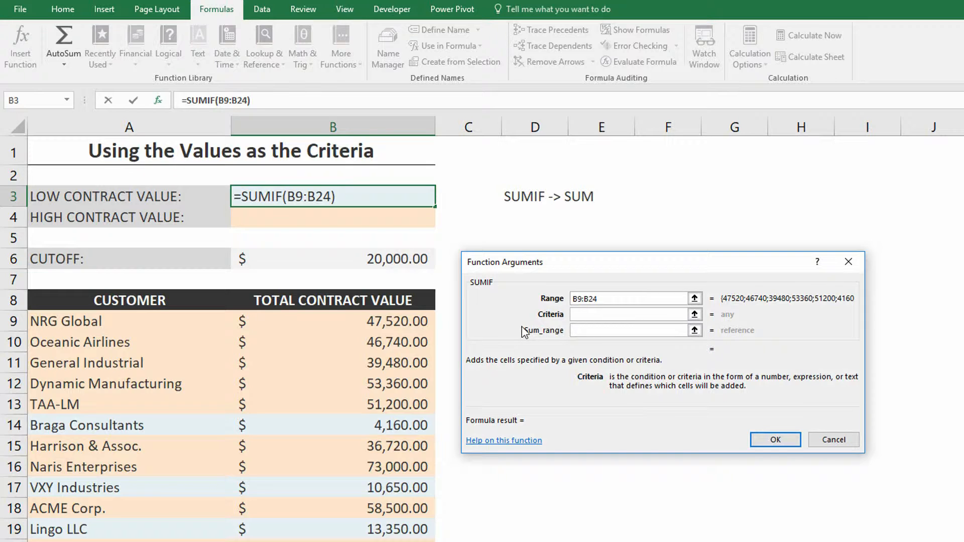
text("<")
text(&)
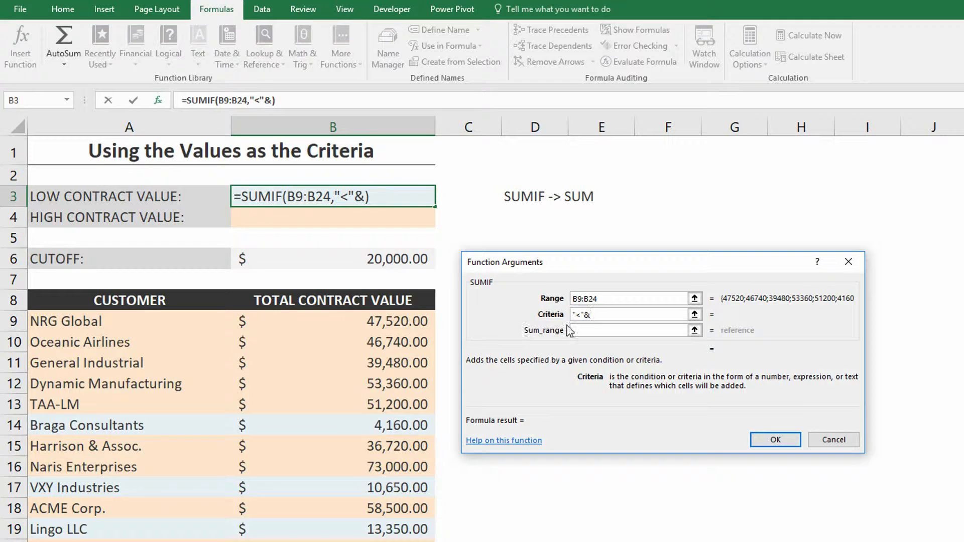
click(378, 262)
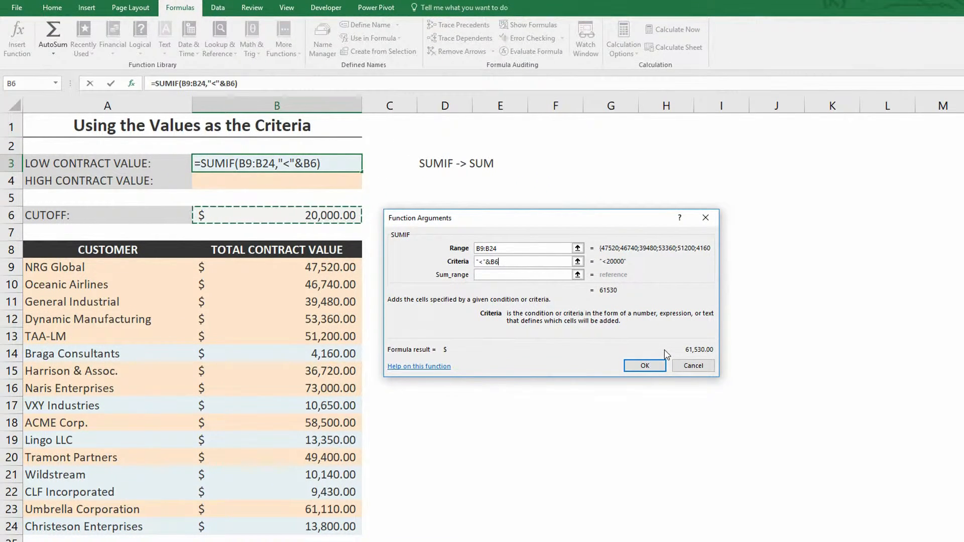
click(646, 367)
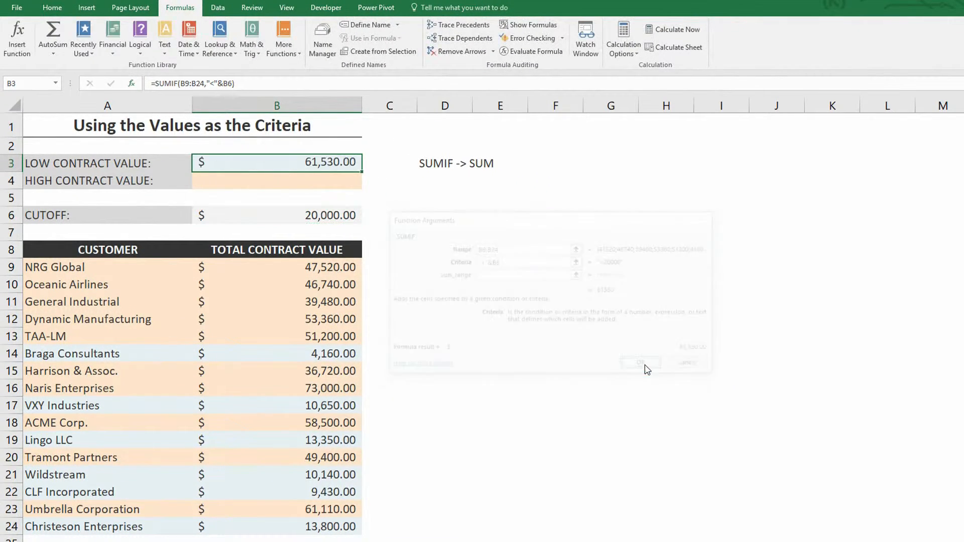
Insert a SUMIF function in the High Contract Value cell B4 with B9:B24 as its range.
click(323, 183)
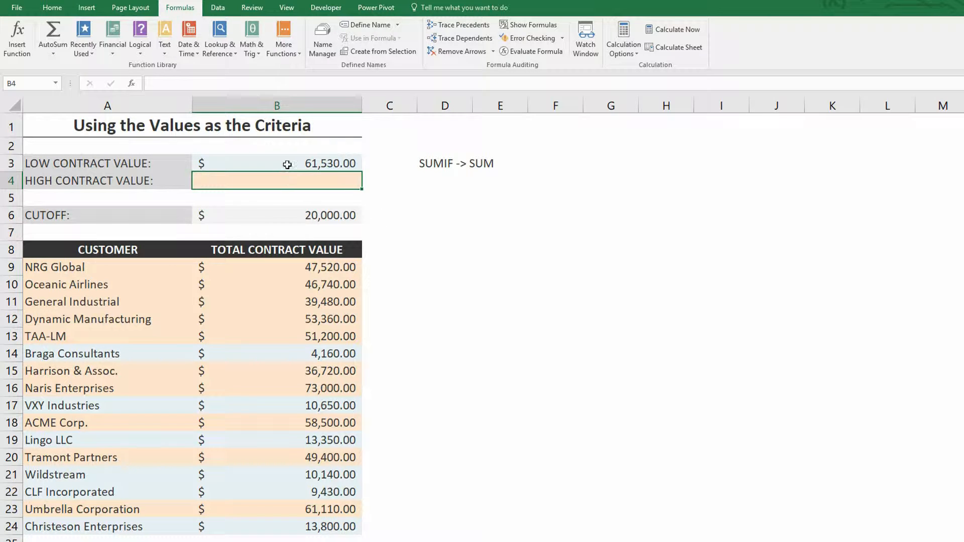
click(252, 54)
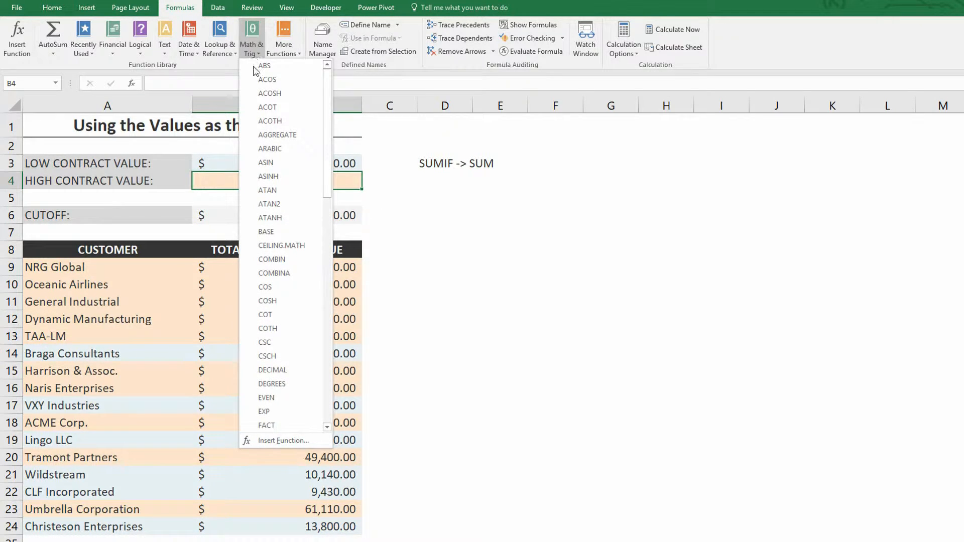
scroll(289, 239, down, 6)
scroll(289, 236, down, 8)
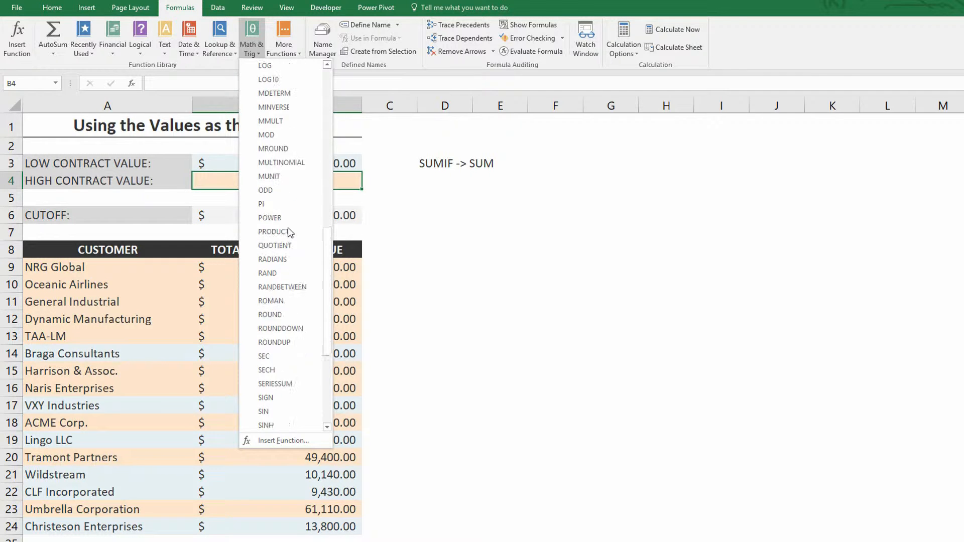
scroll(290, 234, down, 1)
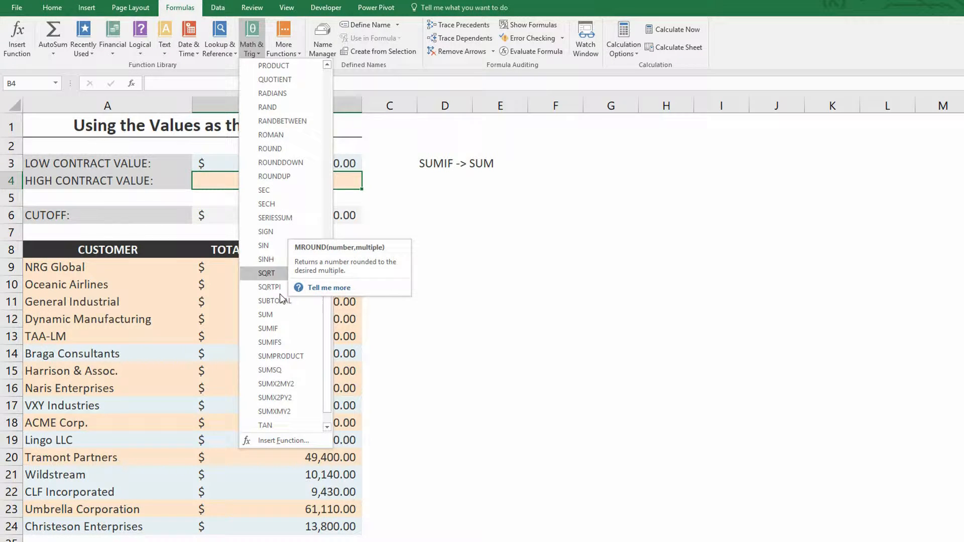
click(288, 329)
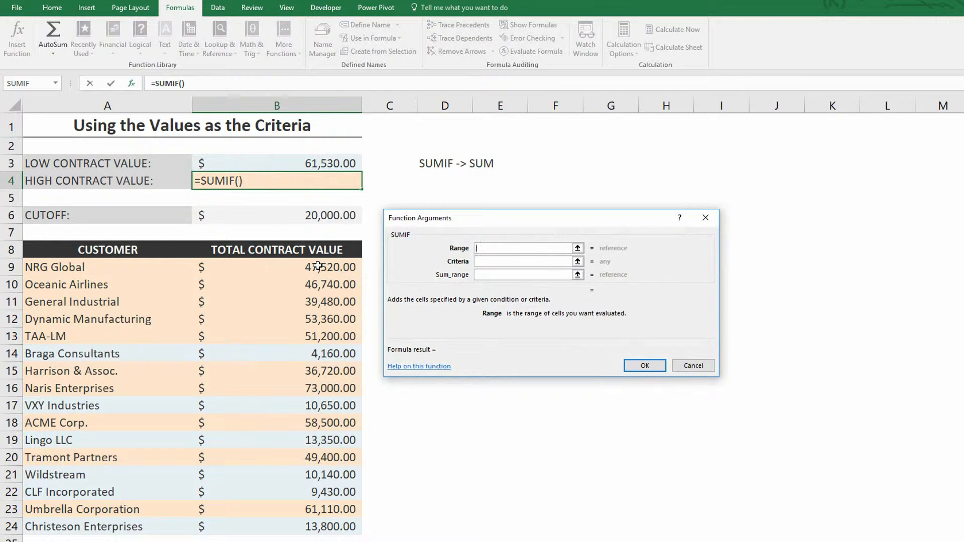
drag(318, 266, 326, 527)
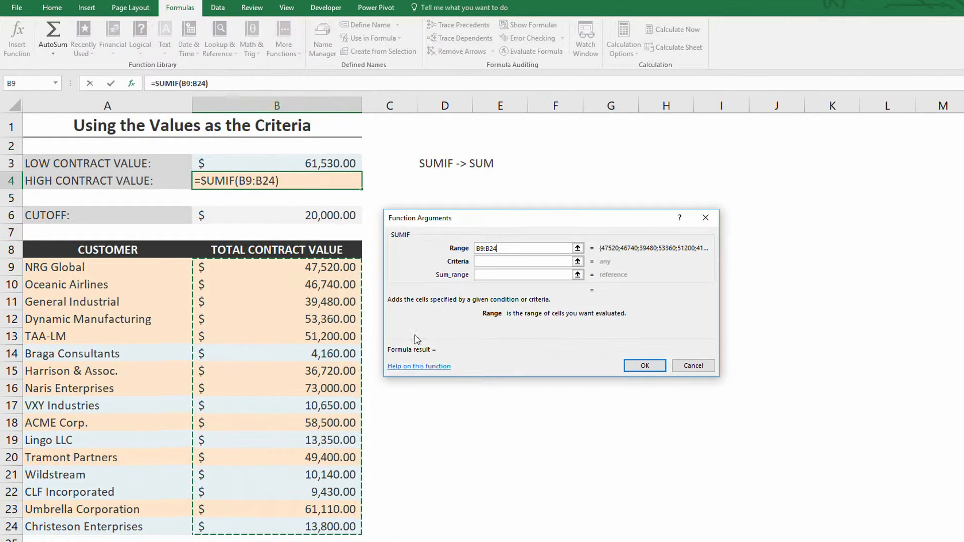
Set the SUMIF criteria to ">="&B6 so it sums values at or above the cutoff, and complete the formula.
click(494, 262)
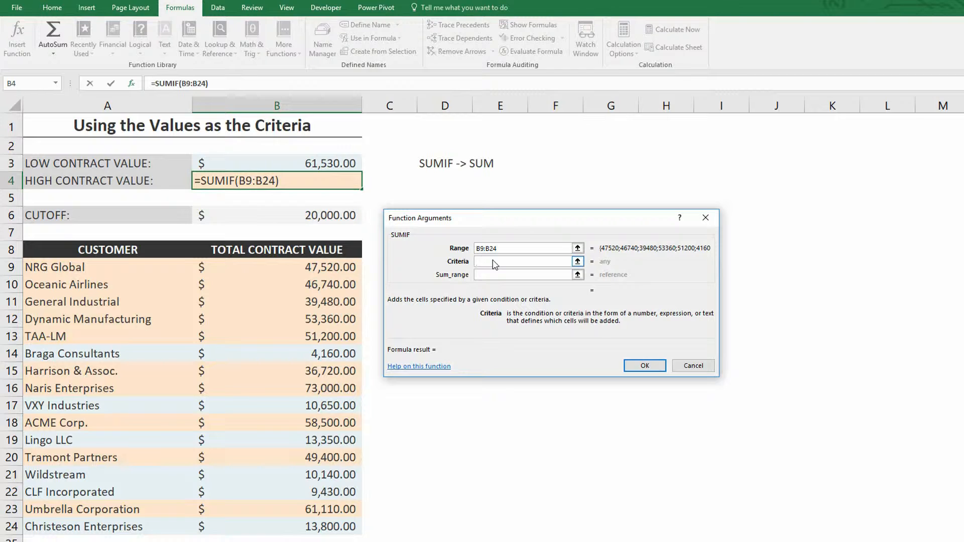
text(">="&)
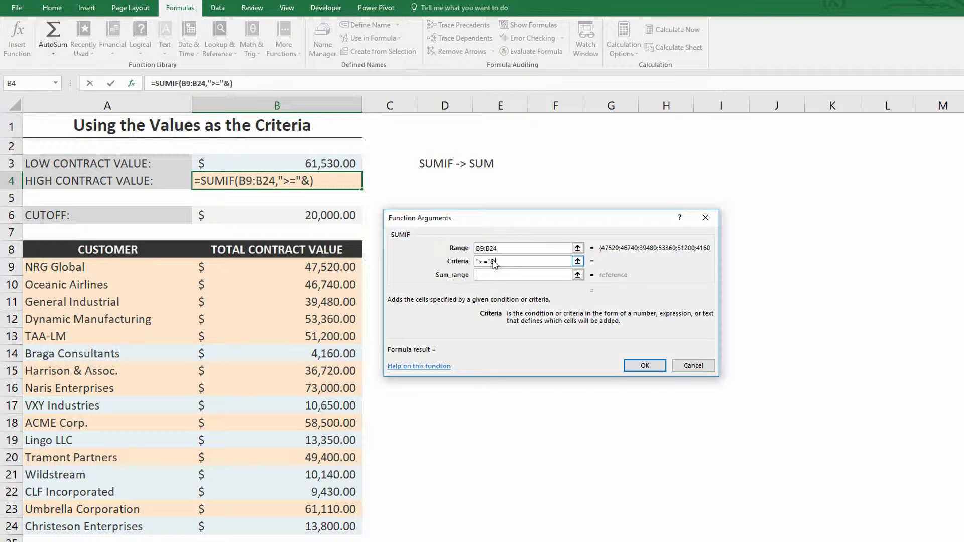
click(315, 217)
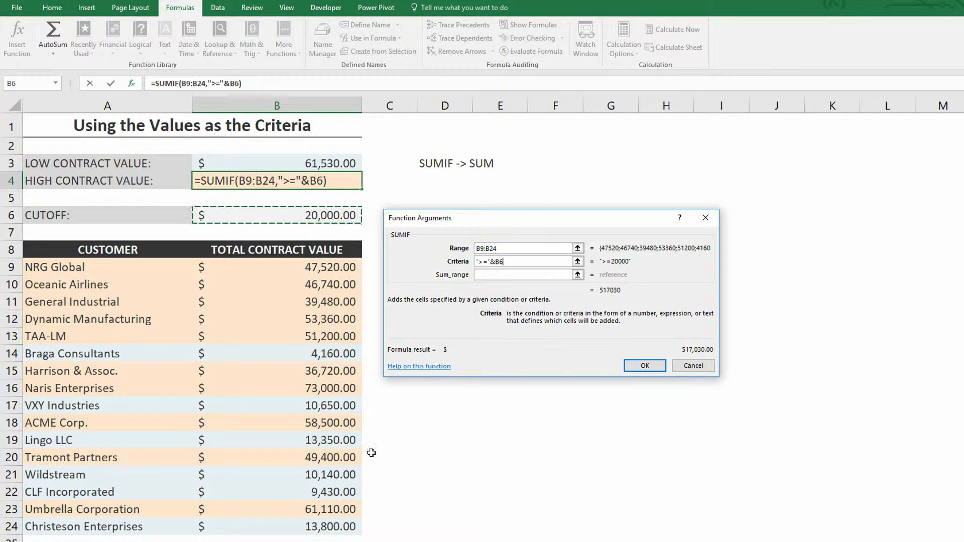
click(645, 366)
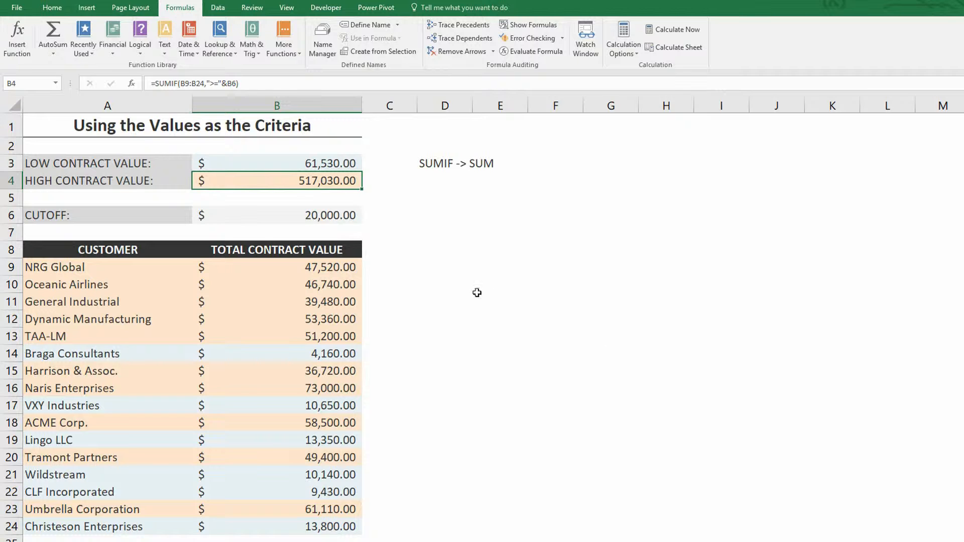
Replace the note in cell D3 with the formula =SUM(B9:B24) to total all contract values.
click(437, 165)
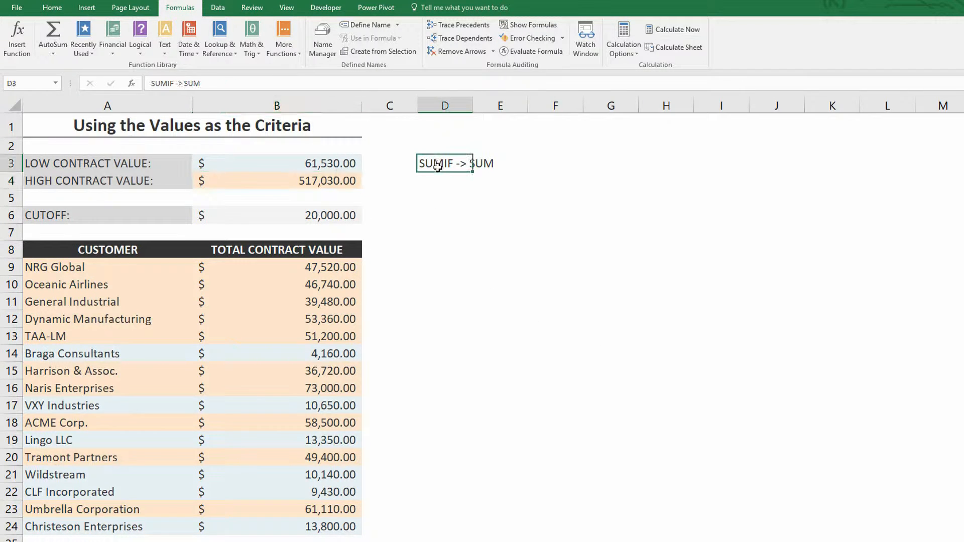
key(Delete)
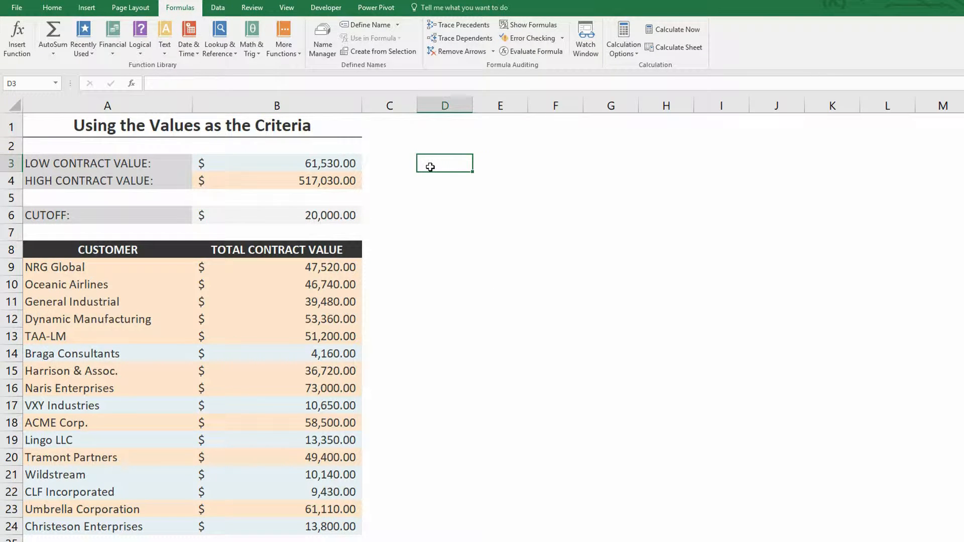
text(=SUM()
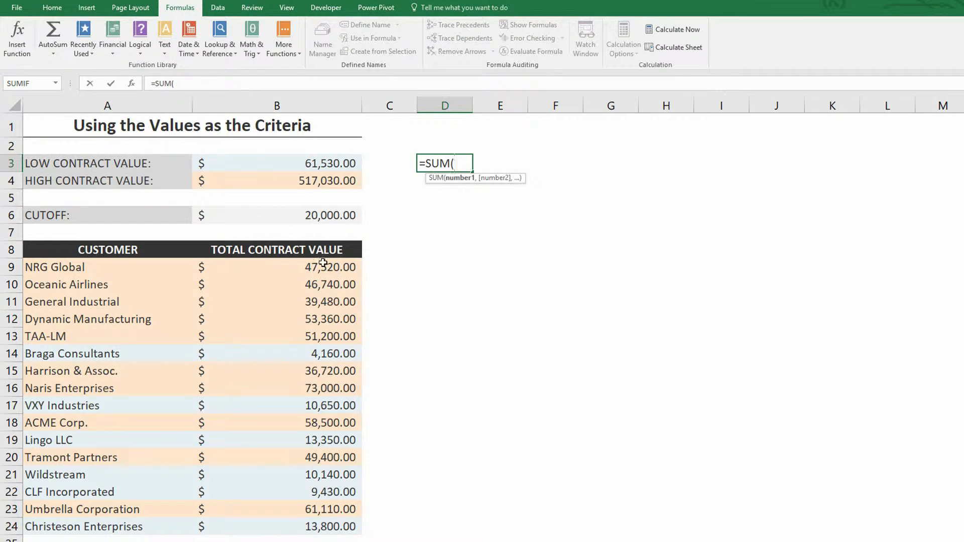
drag(322, 263, 346, 527)
text())
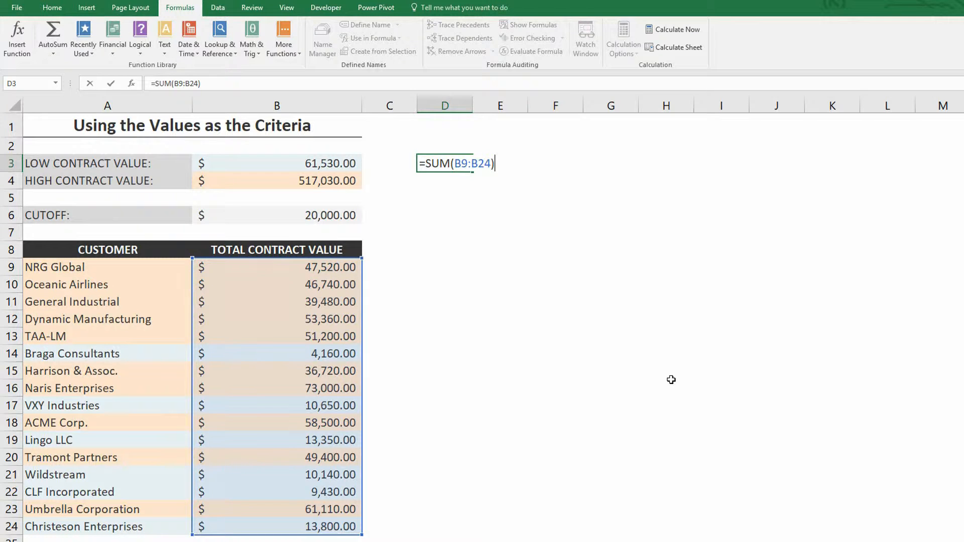
key(Return)
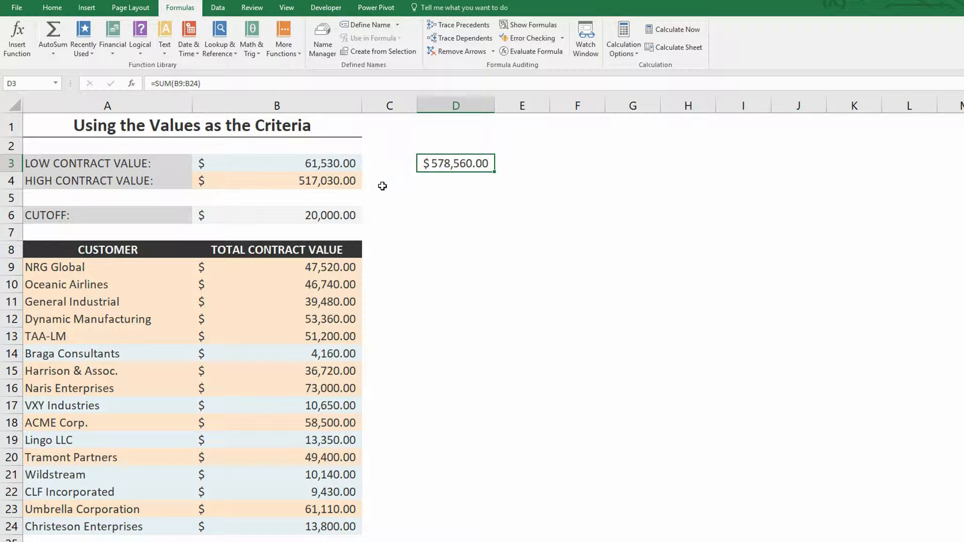
Set the cutoff value in cell B6 to 30,000.
click(329, 213)
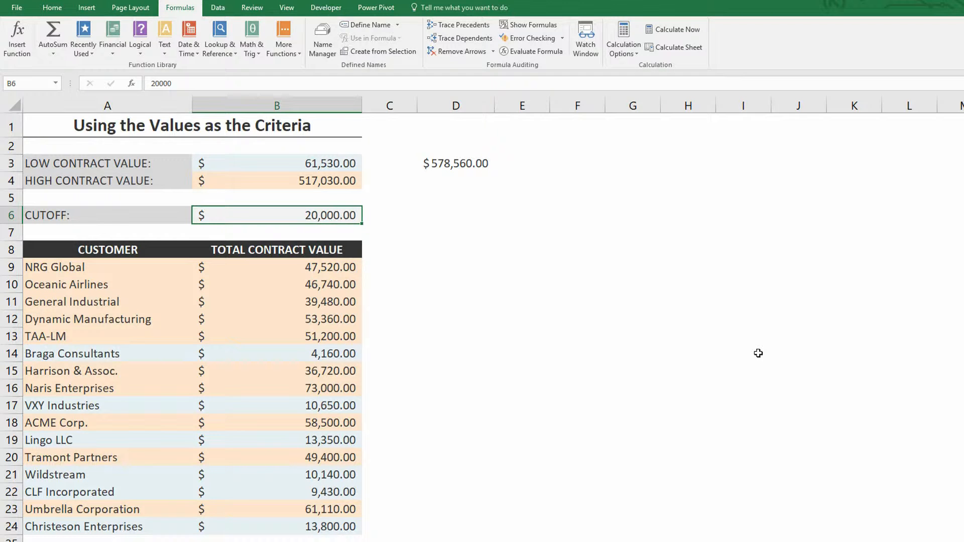
text(30,000)
key(Return)
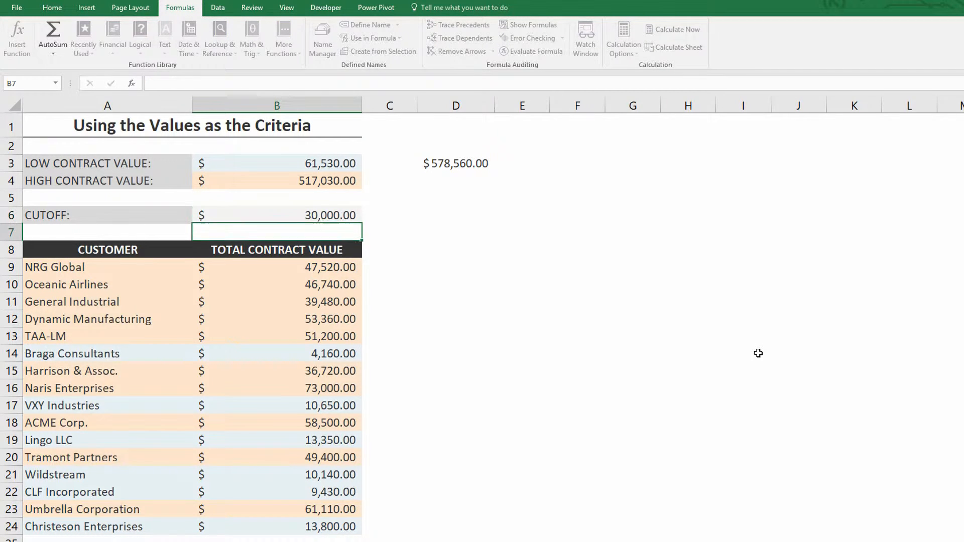
Set the cutoff in cell B6 to 45,000 and check the low and high contract value formulas in B3 and B4.
key(Up)
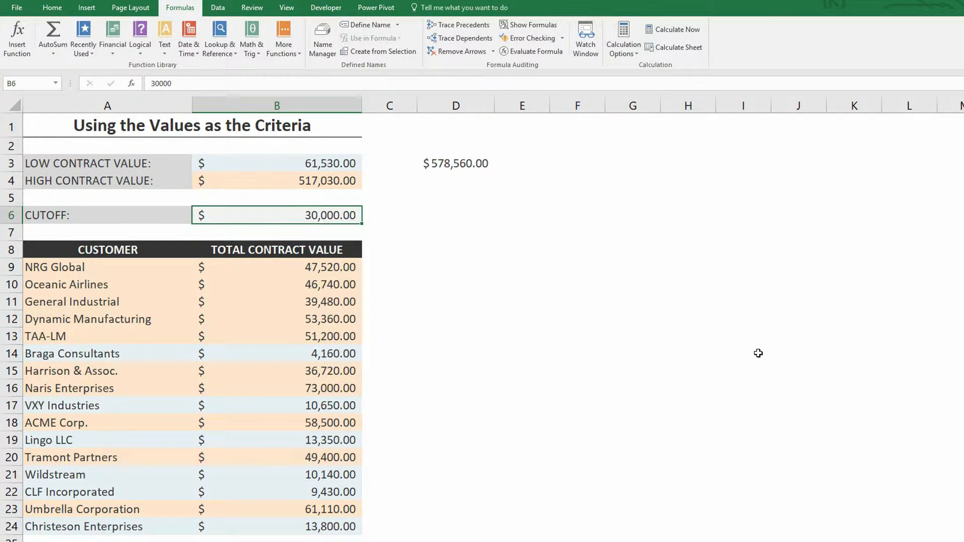
text(45000)
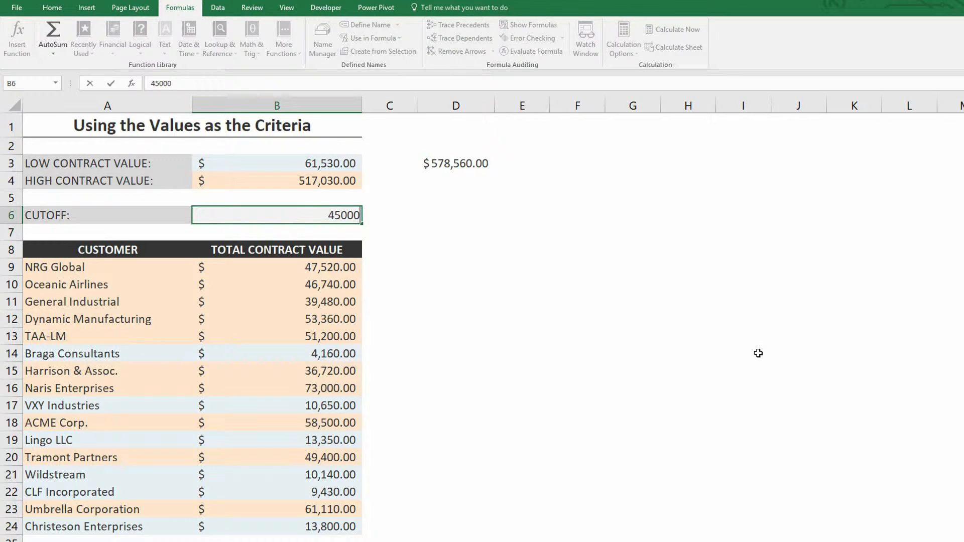
key(ctrl+Return)
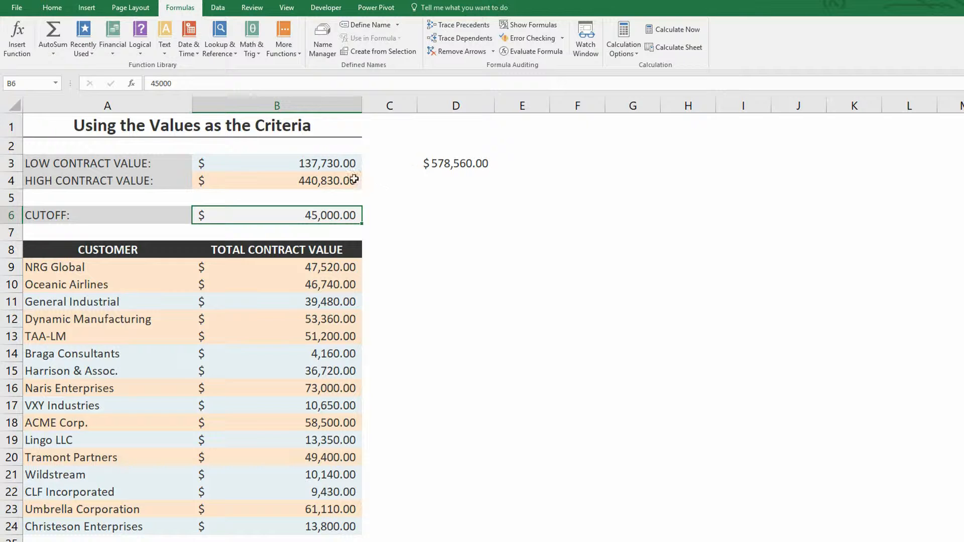
click(340, 163)
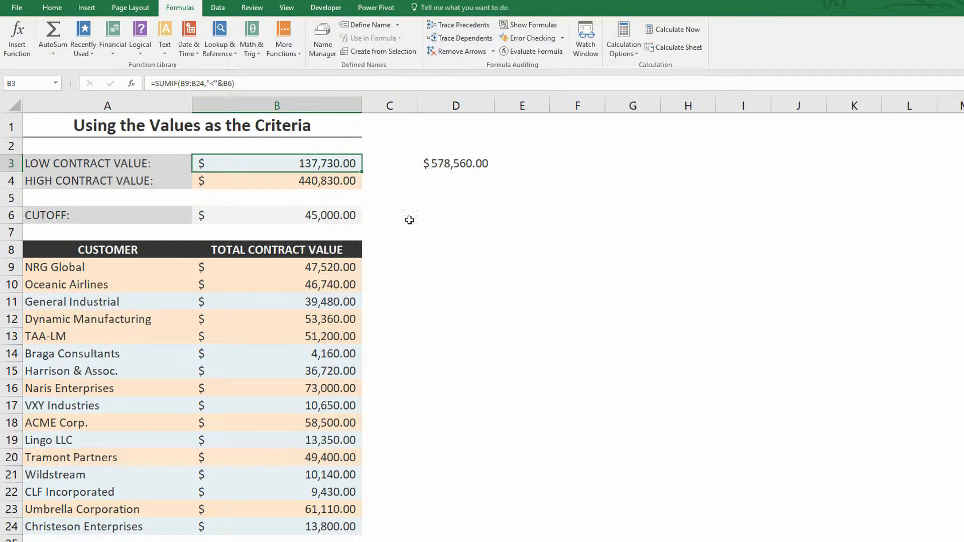
click(323, 184)
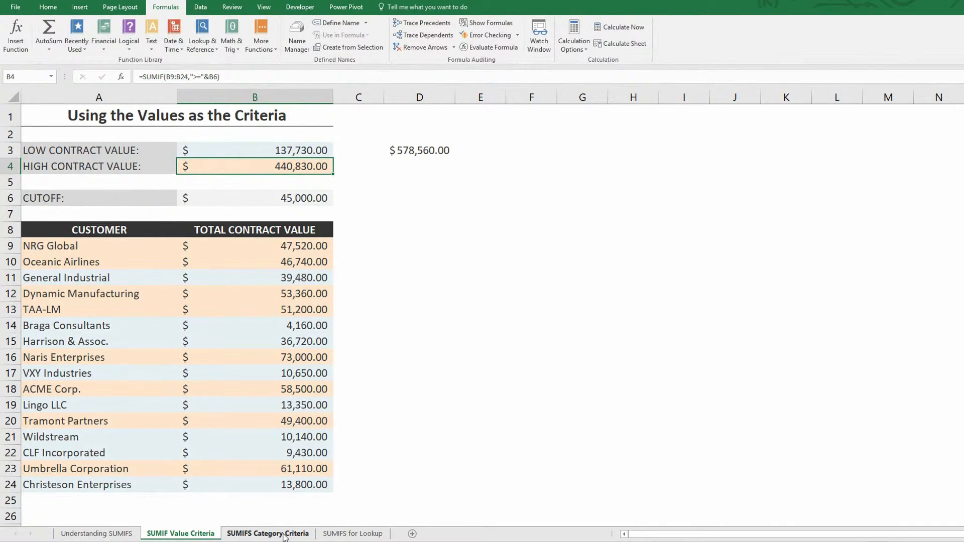
Open the SUMIFS Category Criteria sheet and examine the property type, sub-type, city, state, country and region columns of the revenue report.
click(268, 534)
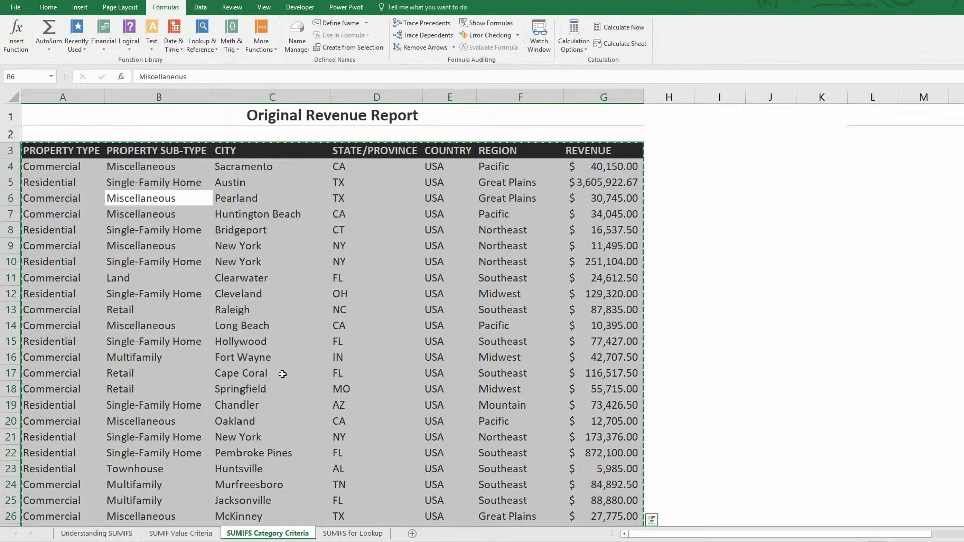
click(263, 261)
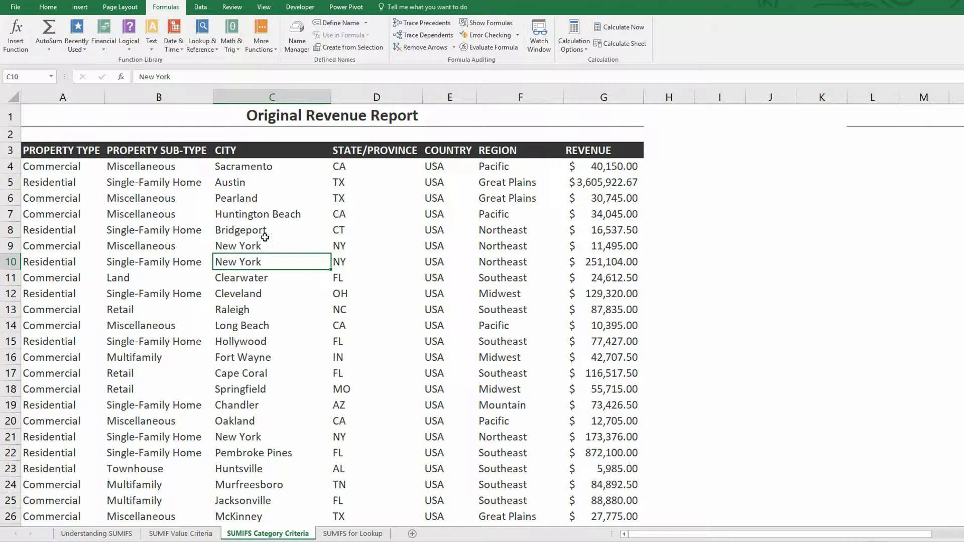
drag(71, 164, 76, 377)
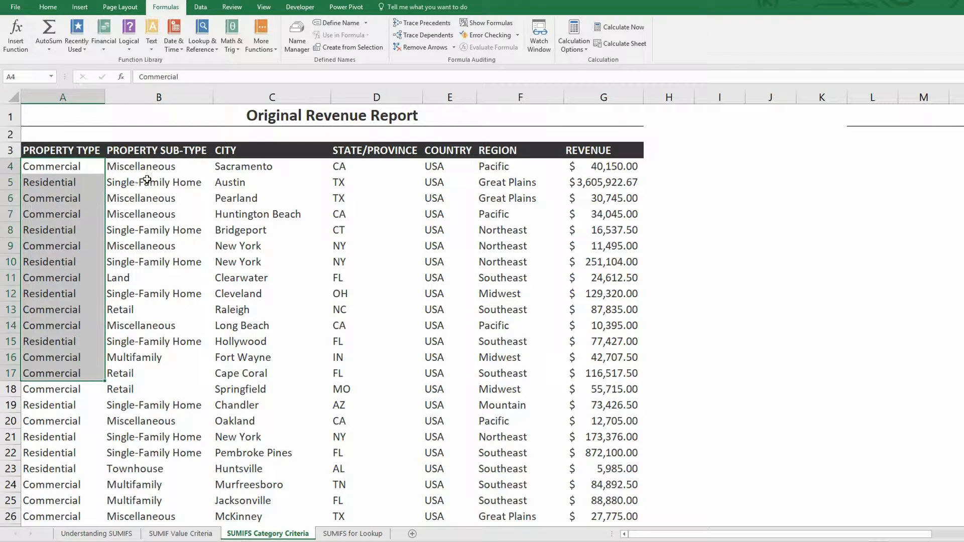
drag(145, 166, 155, 375)
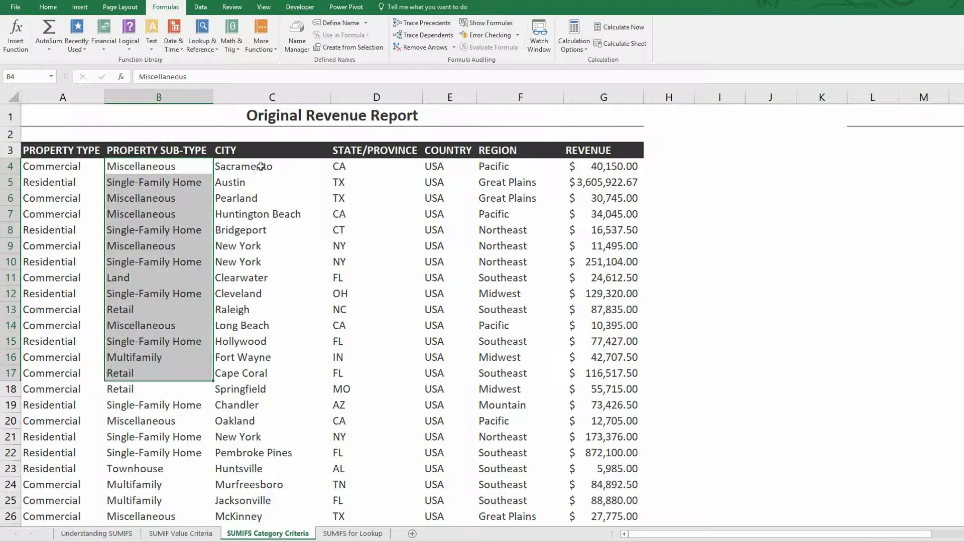
drag(261, 166, 274, 345)
drag(341, 163, 425, 377)
drag(439, 166, 466, 342)
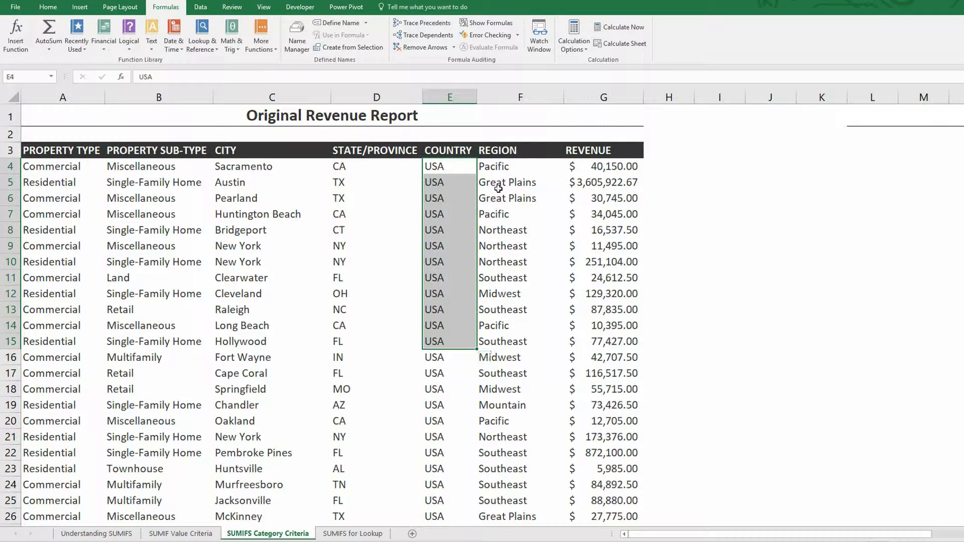
drag(498, 167, 548, 342)
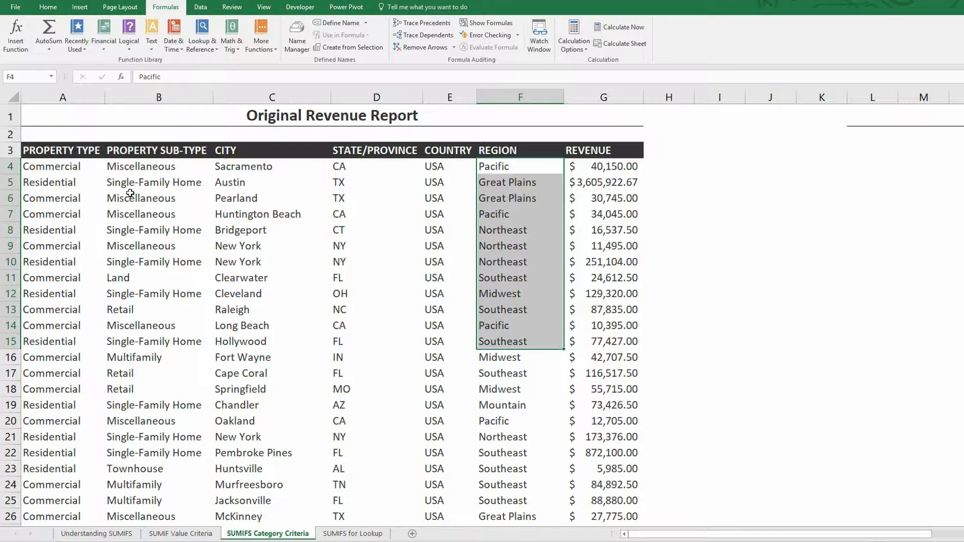
drag(59, 173, 63, 183)
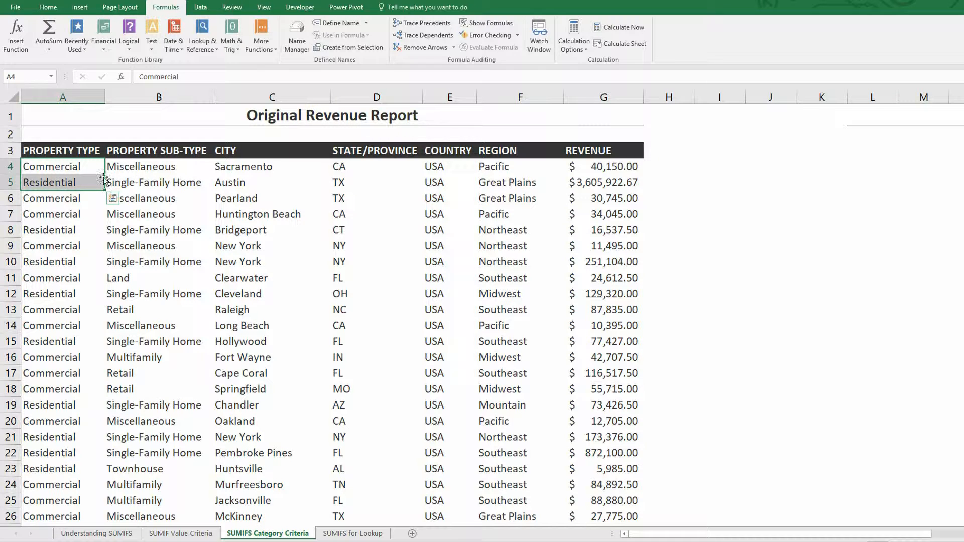
drag(144, 164, 165, 214)
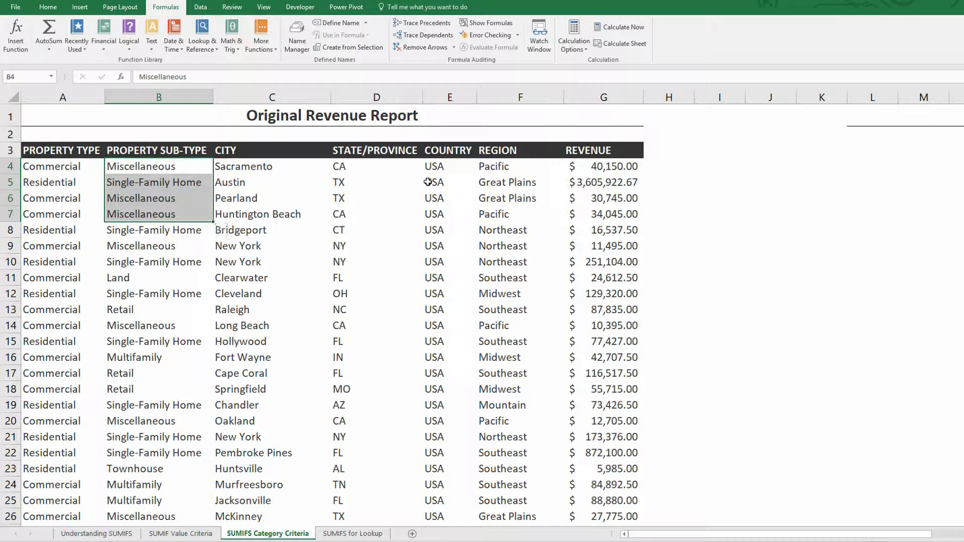
drag(437, 166, 465, 372)
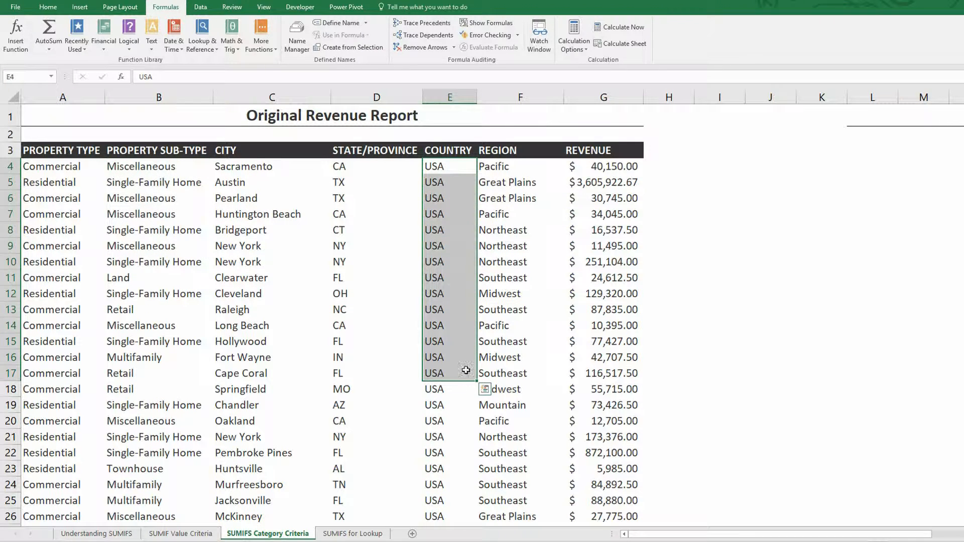
drag(442, 177, 516, 367)
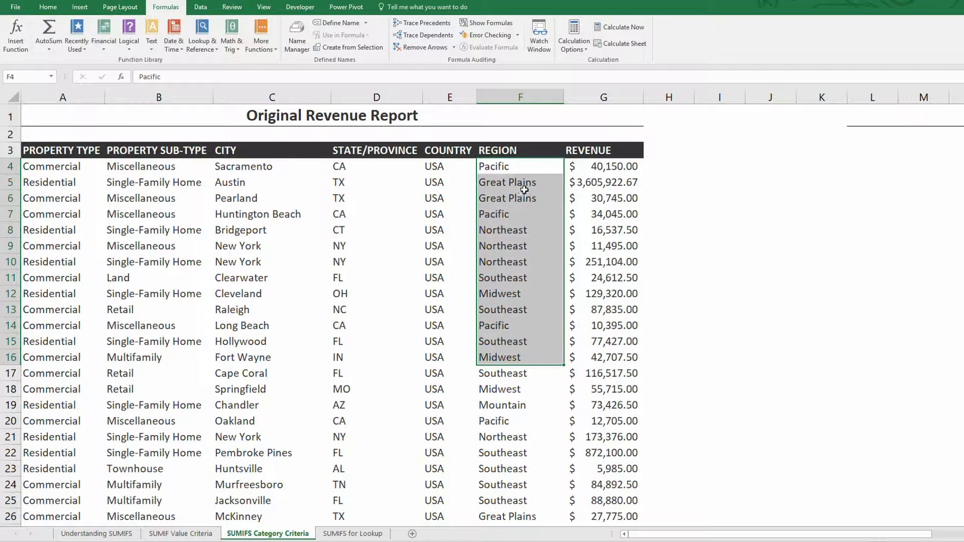
Copy the report's Country and Region entries from row 4 through row 6781, range E4:F6781.
click(435, 166)
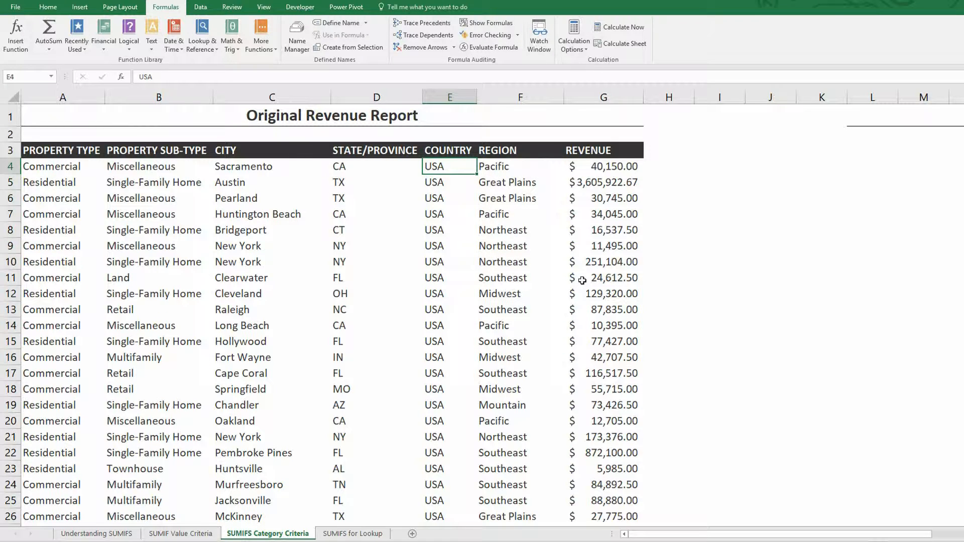
key(shift+Right)
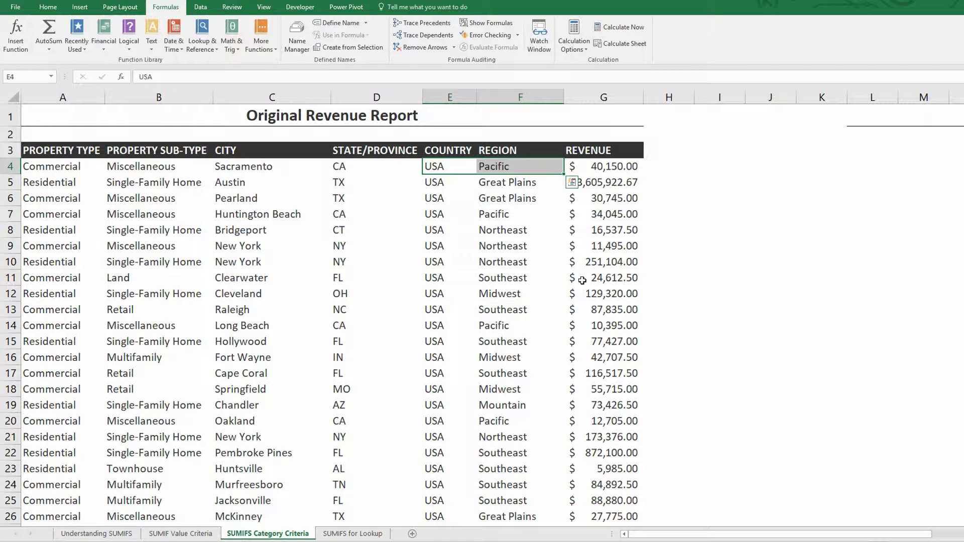
key(ctrl+shift+Down)
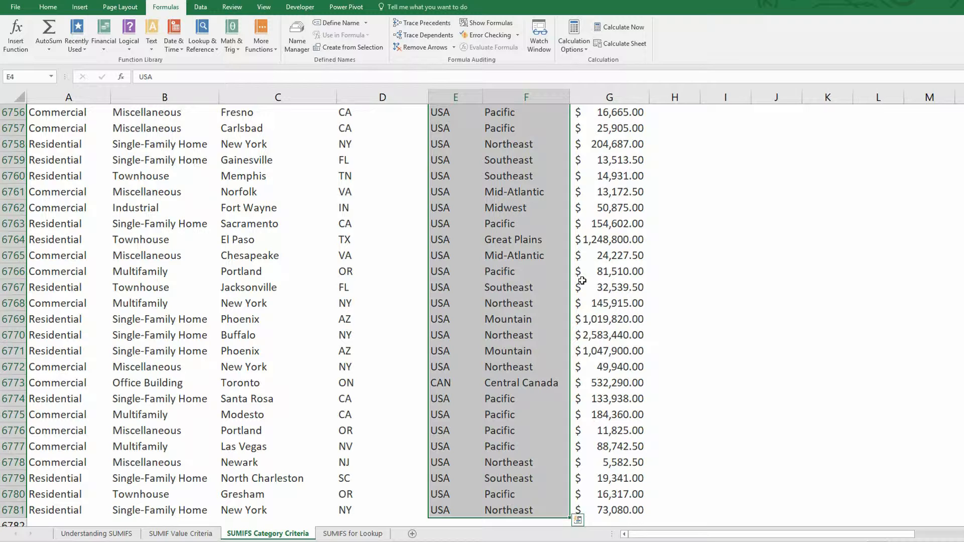
key(ctrl+c)
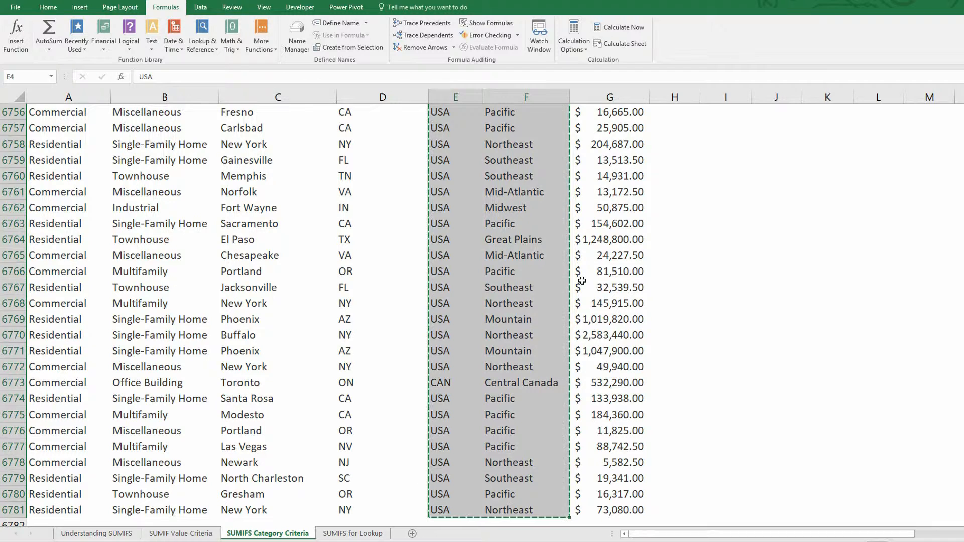
Paste the copied country and region pairs into columns L and M starting at cell L4, and clear the copy selection.
key(Right)
key(Right)
key(Right)
key(Right)
key(Right)
key(Right)
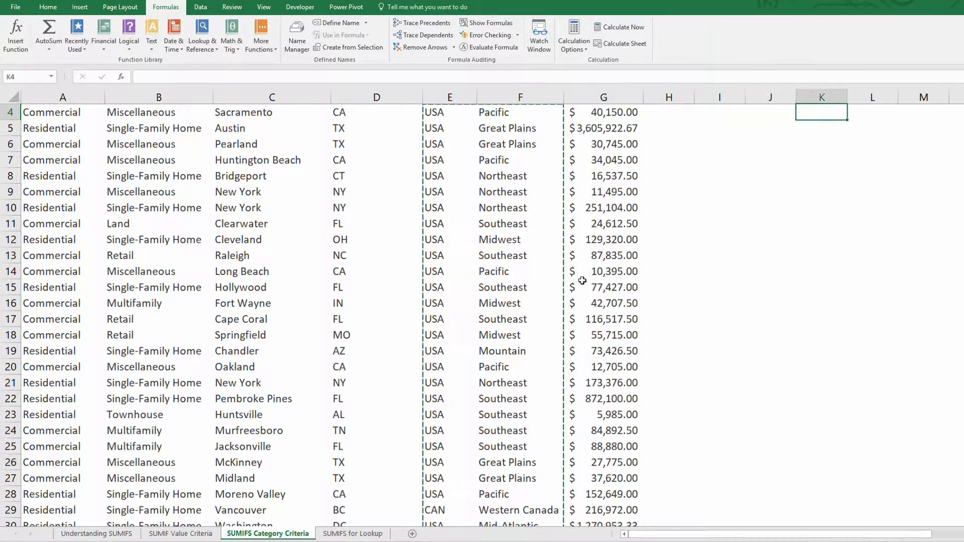
scroll(569, 280, up, 1)
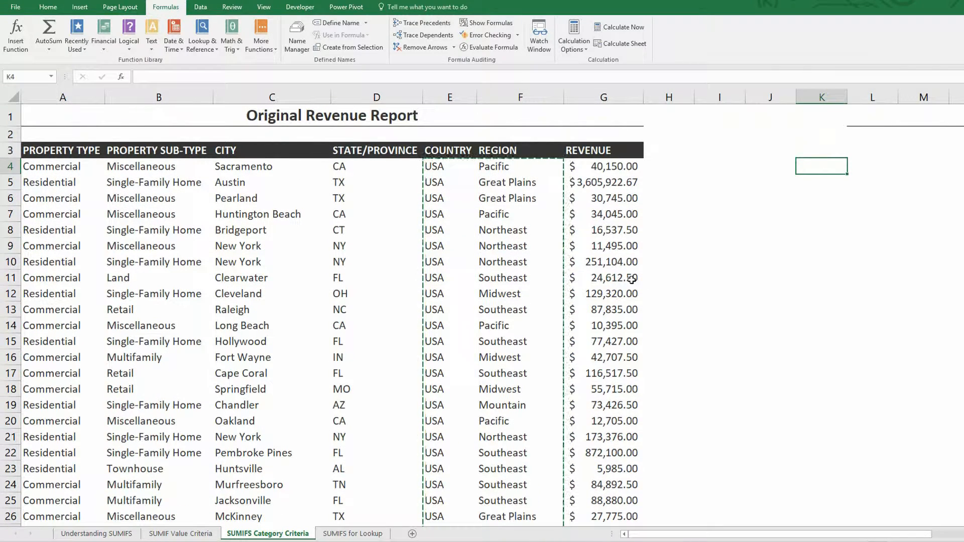
key(Right)
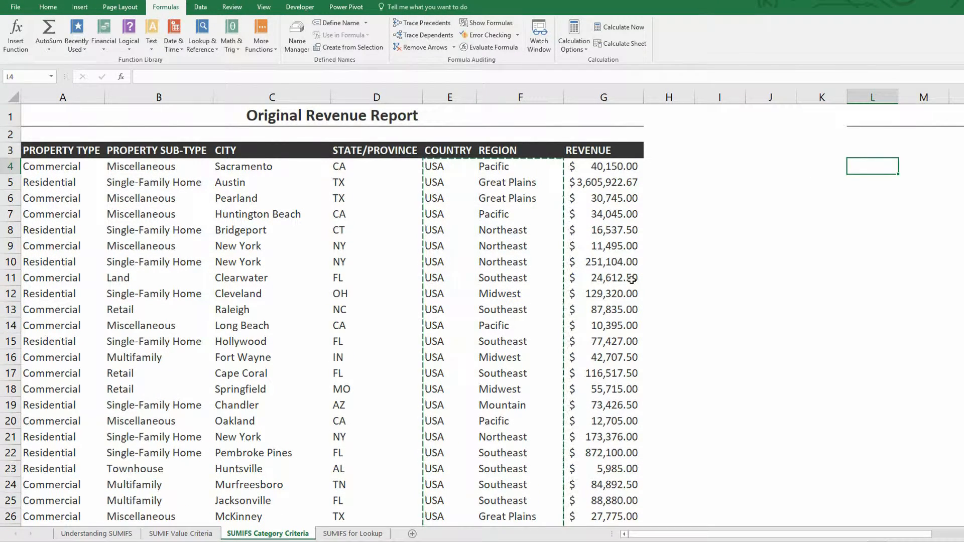
key(ctrl+v)
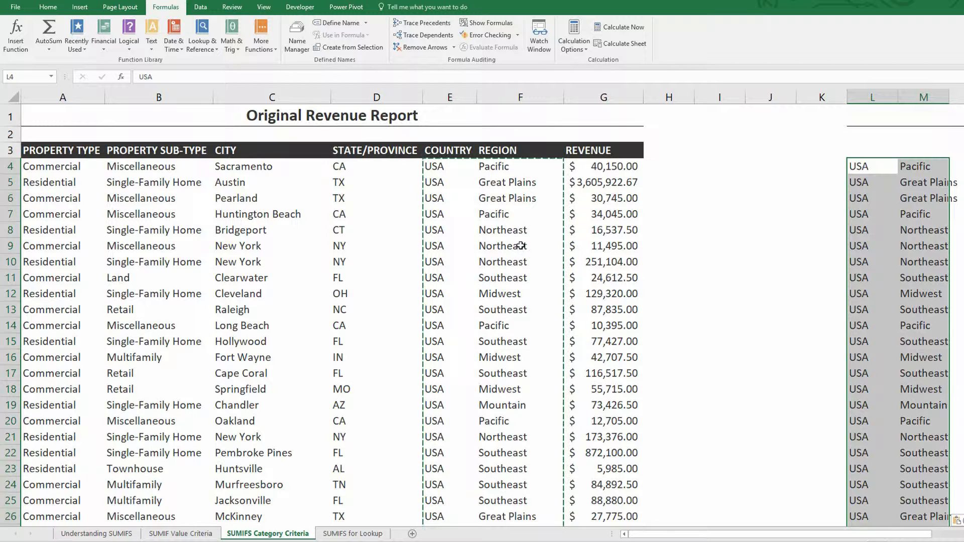
key(Escape)
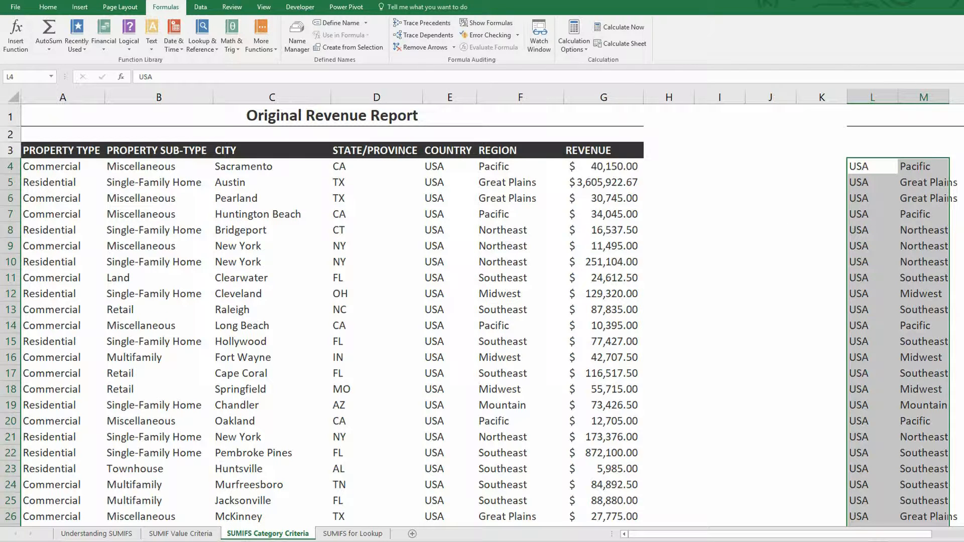
Remove duplicate country and region pairs from the pasted list, comparing both Column L and Column M without headers.
scroll(573, 255, right, 3)
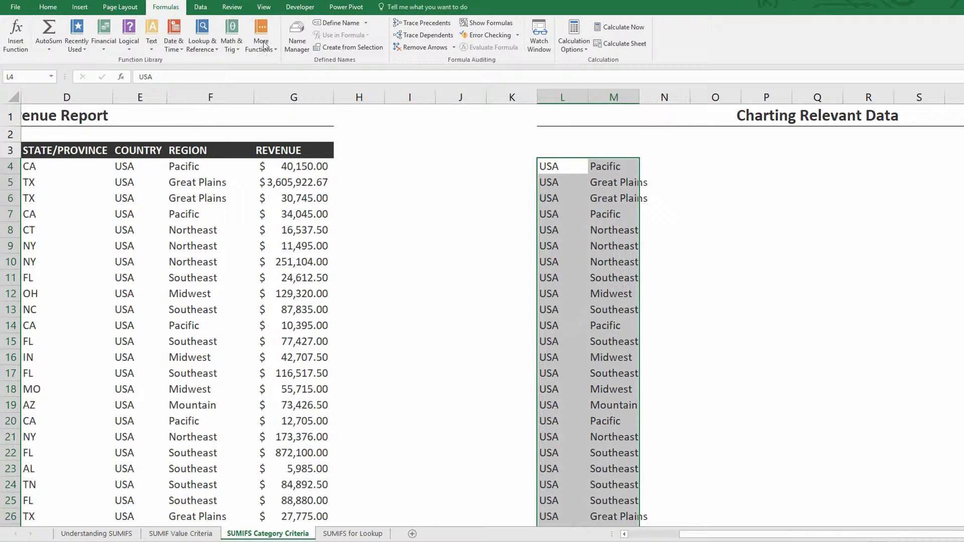
click(199, 7)
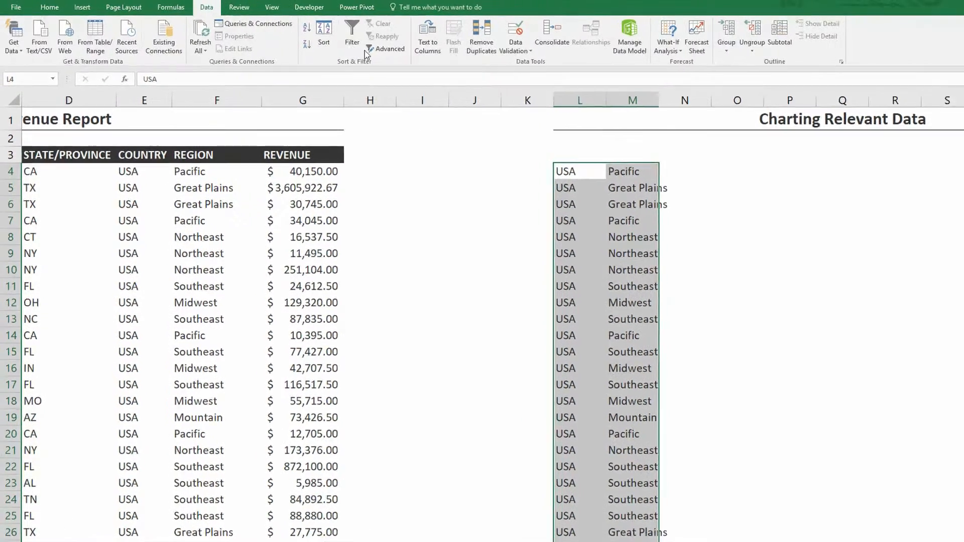
click(511, 53)
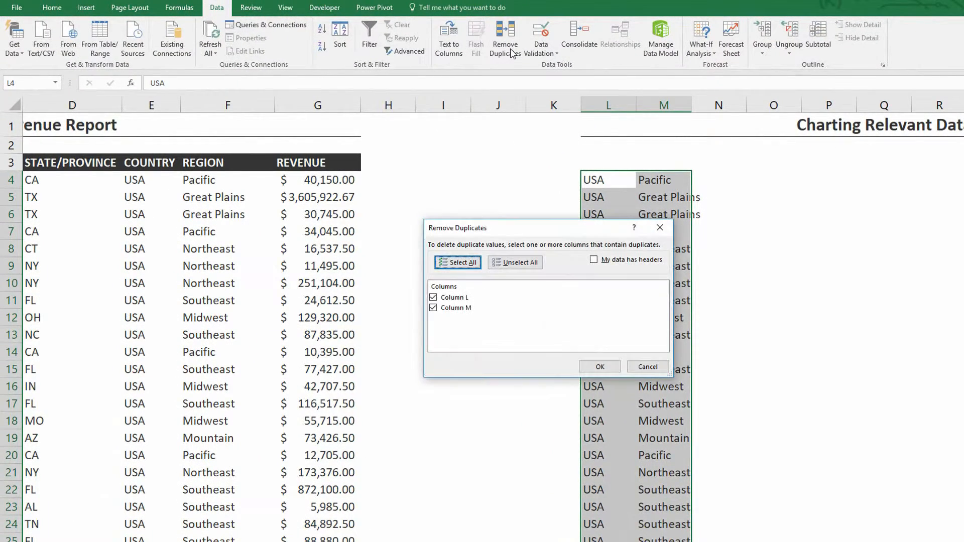
click(609, 369)
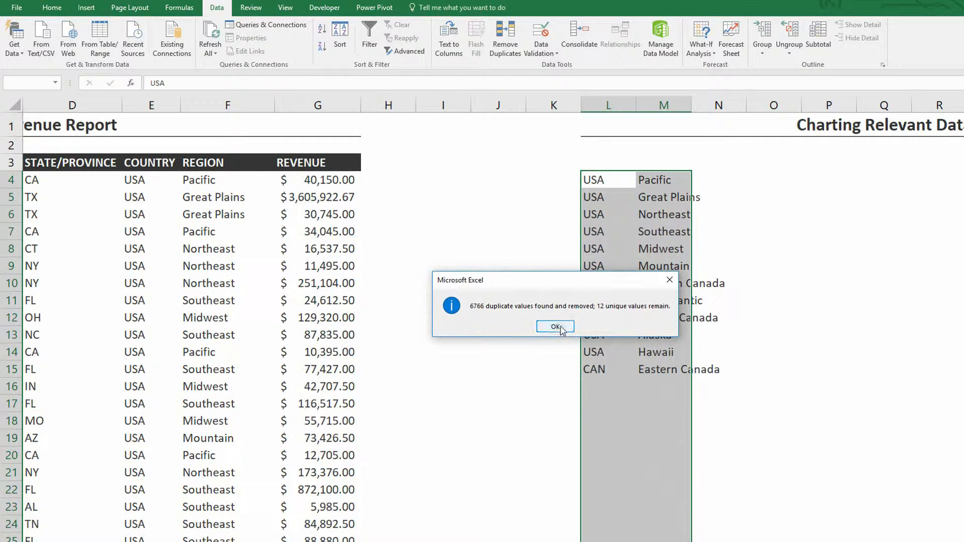
click(555, 327)
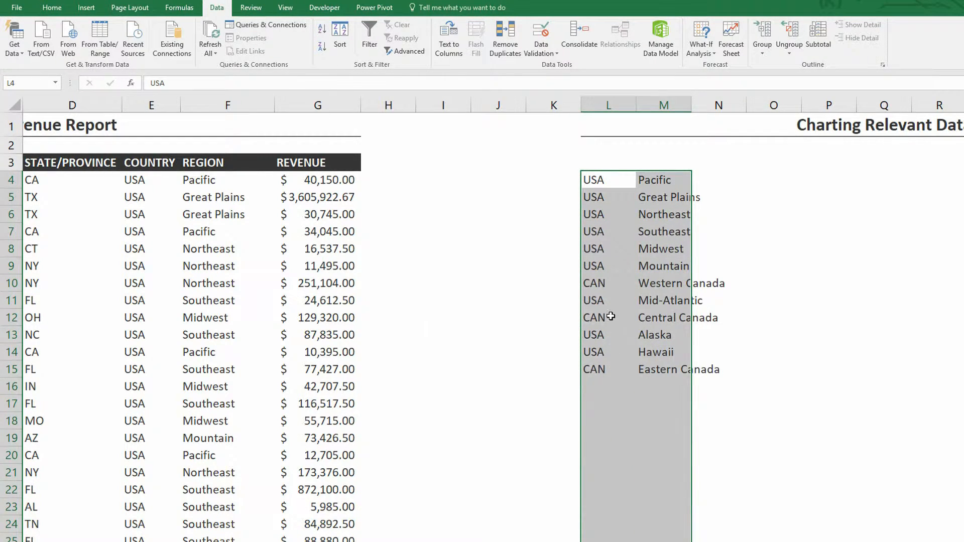
drag(611, 317, 673, 317)
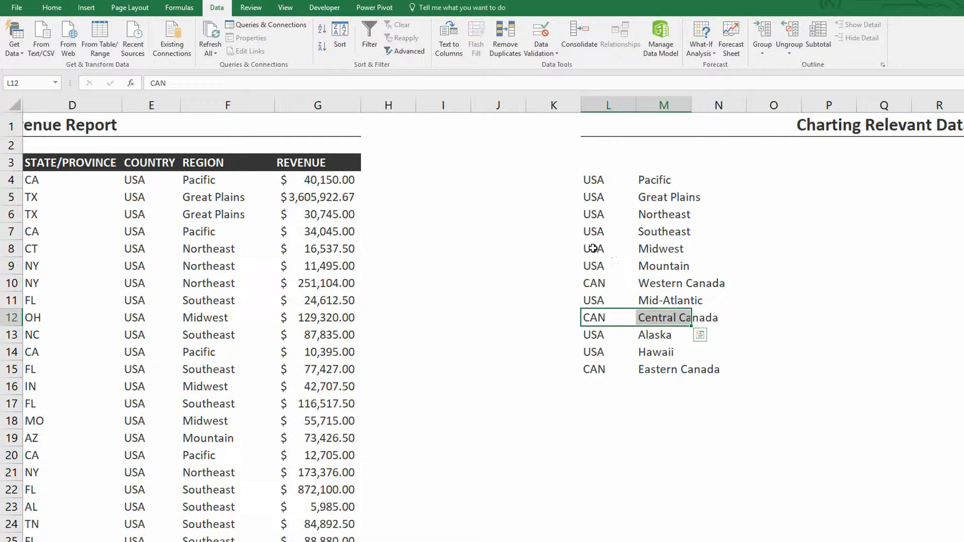
drag(610, 251, 676, 252)
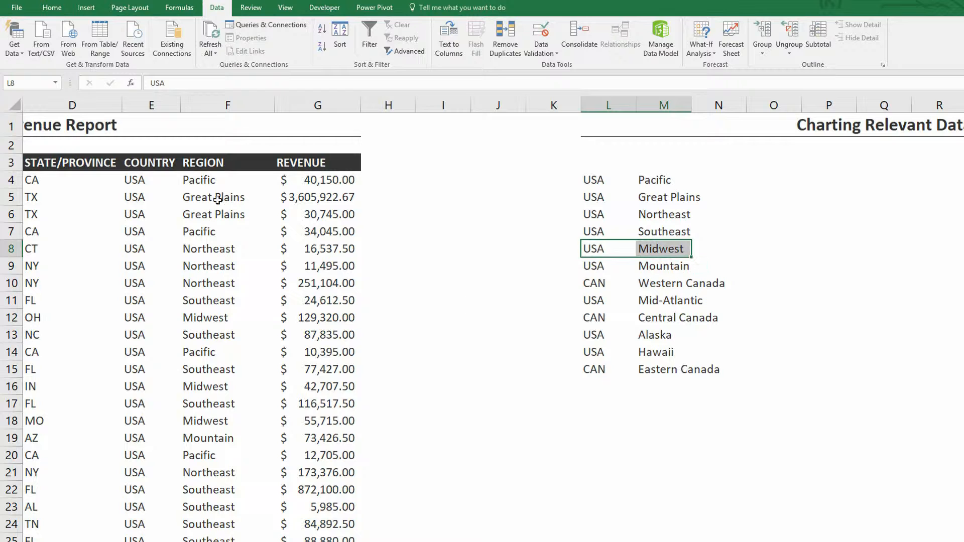
Copy the COUNTRY and REGION headers from E3:F3 and paste them above the unique list at L3.
drag(152, 166, 200, 164)
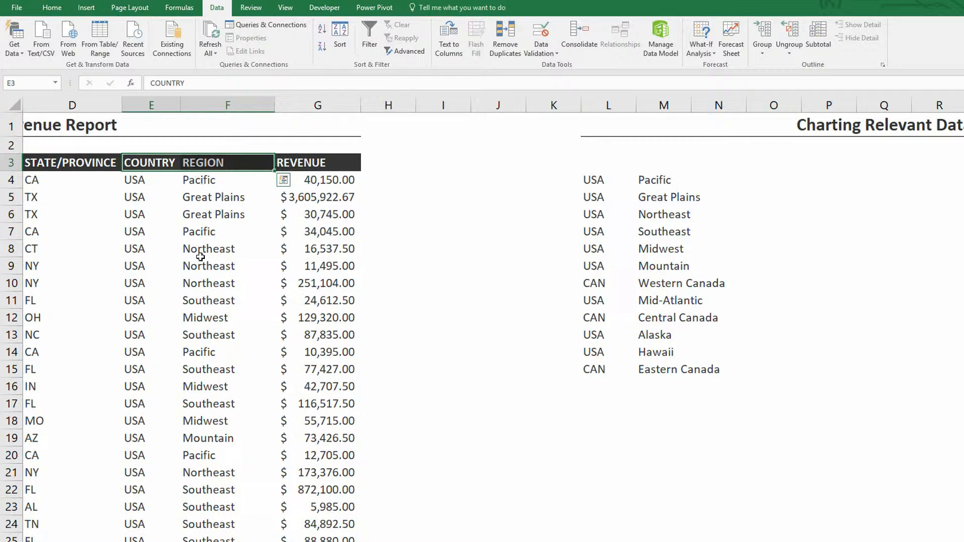
key(ctrl+c)
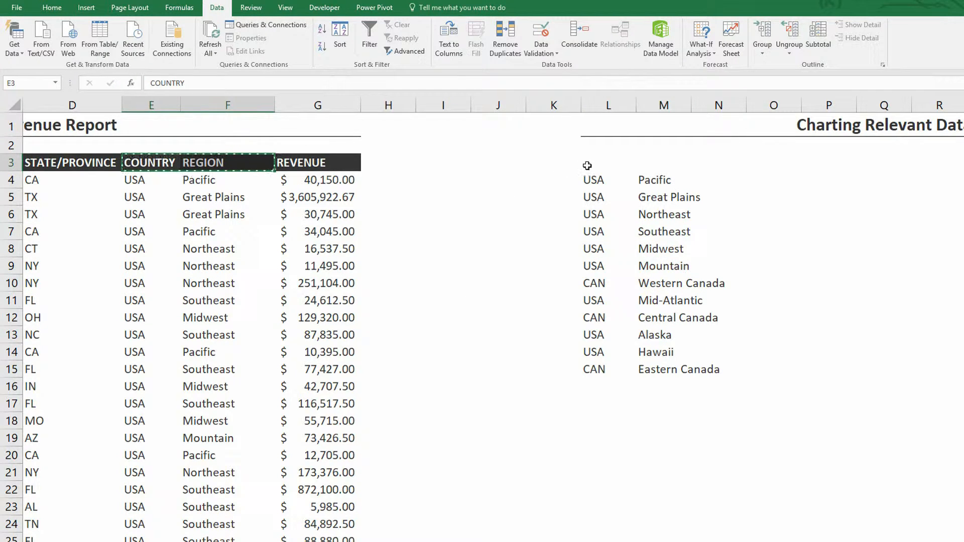
click(584, 164)
key(ctrl+v)
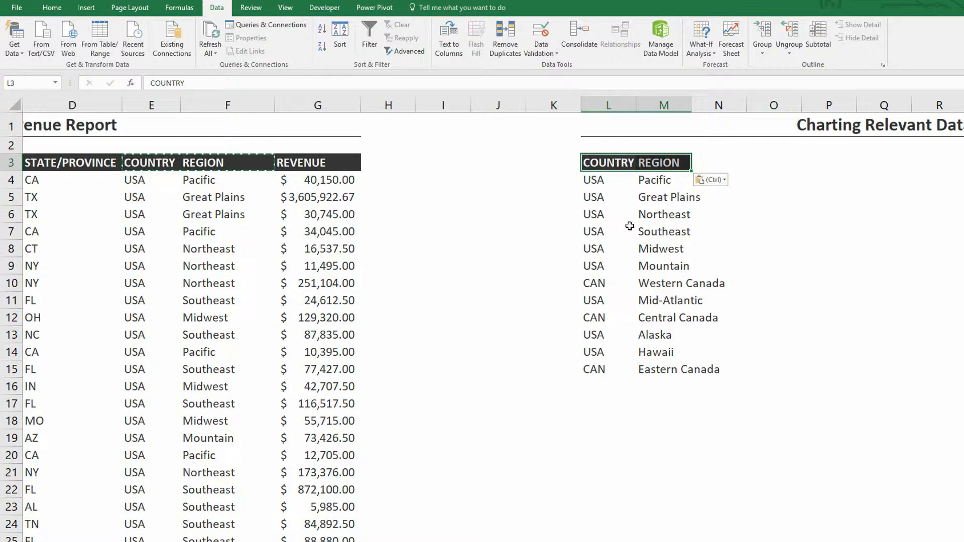
Sort the unique list ascending by Region and again ascending by Country, and review the CAN and USA groups.
click(667, 197)
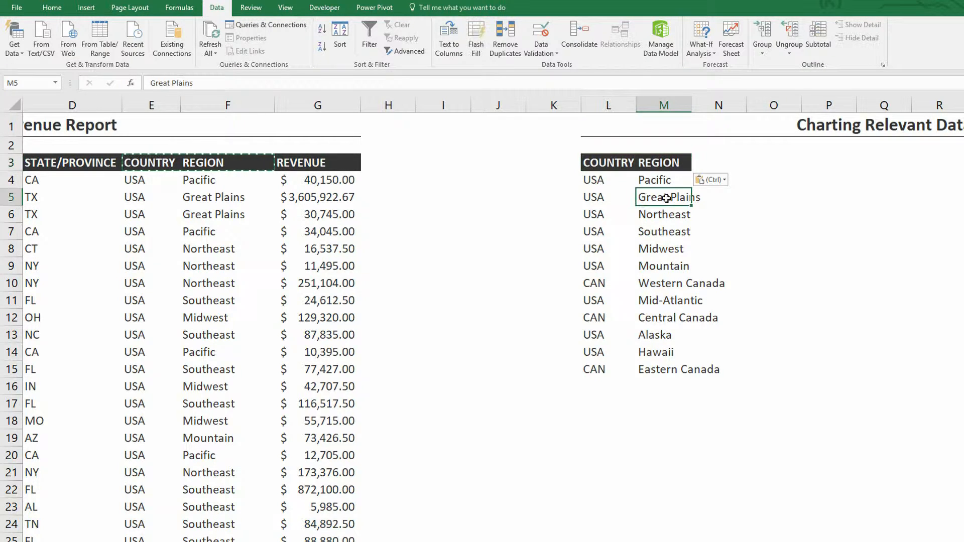
click(322, 29)
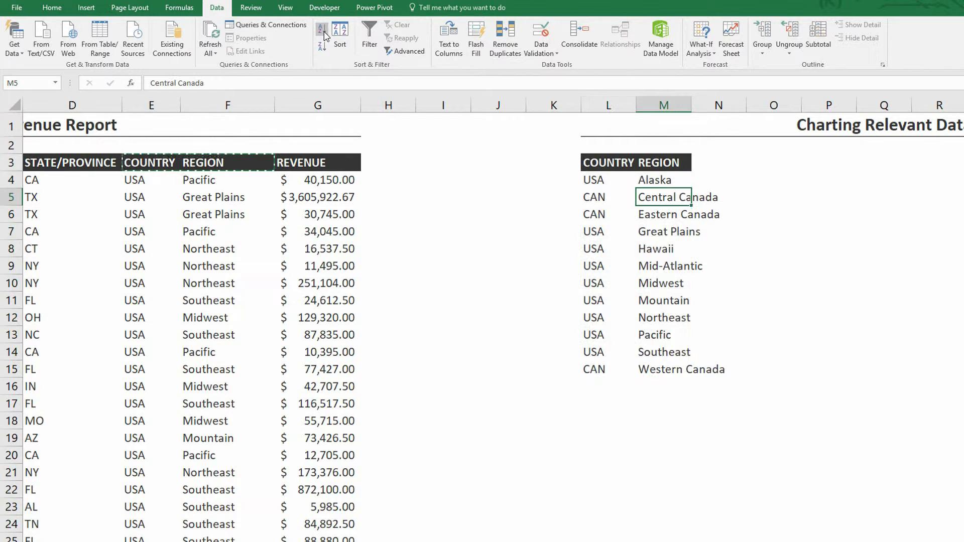
click(595, 179)
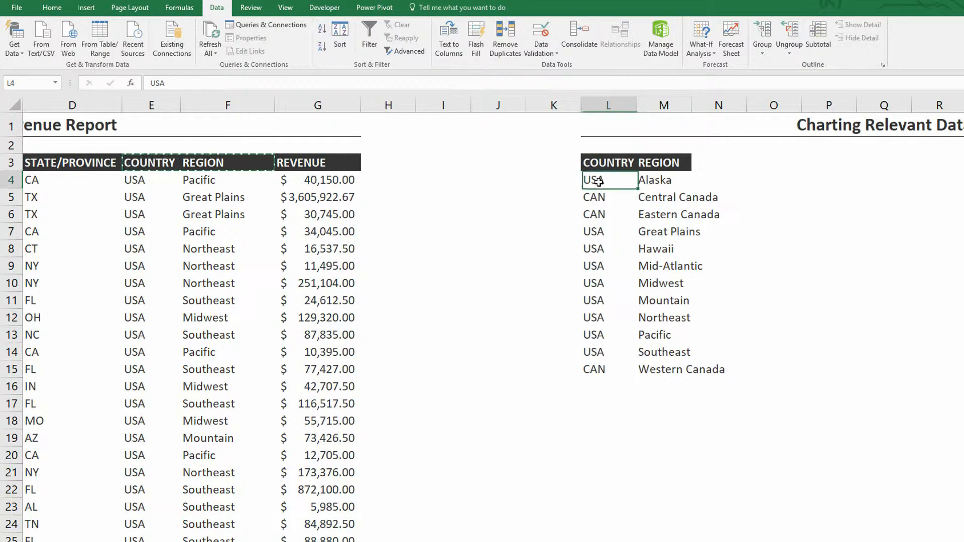
click(322, 29)
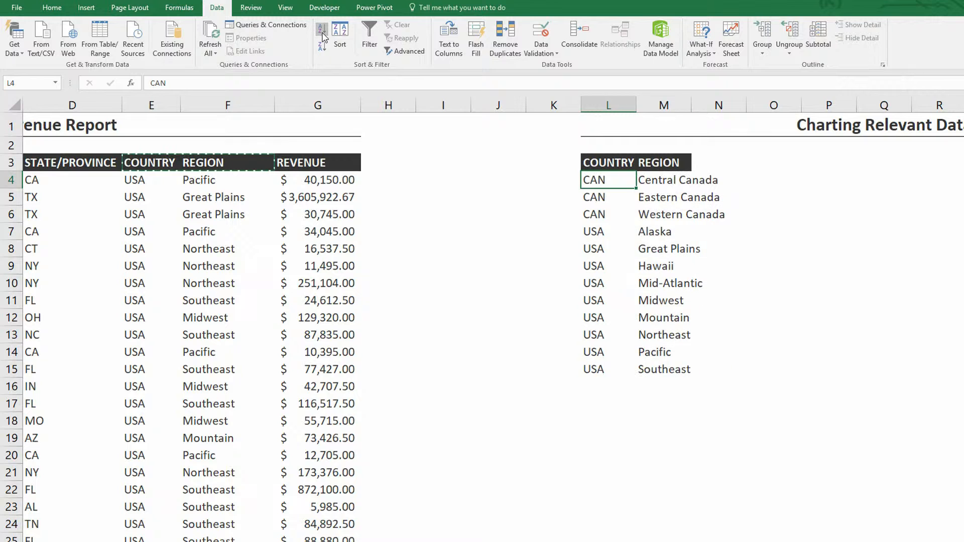
drag(602, 178, 683, 216)
drag(602, 235, 670, 371)
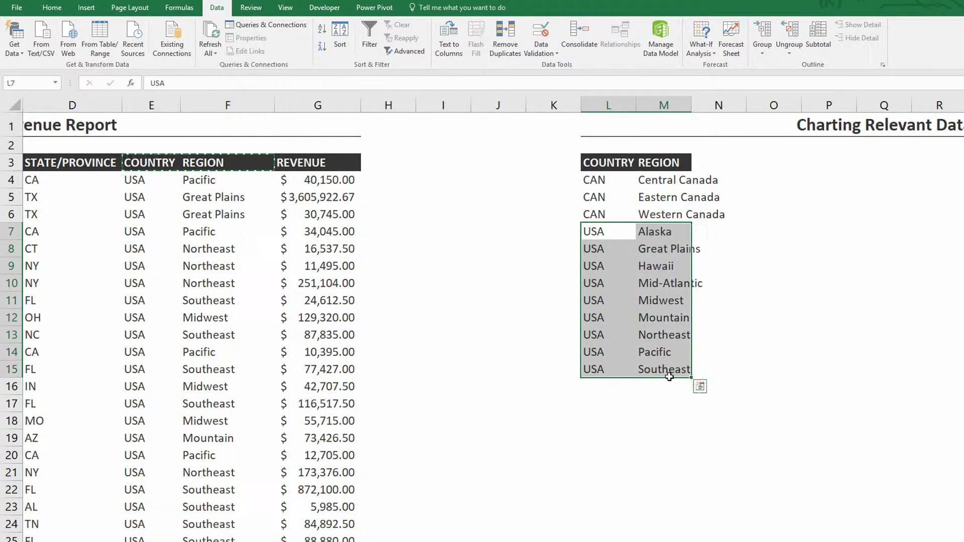
Autofit column M to its region names and clear the copy selection around the report's headers.
double_click(688, 99)
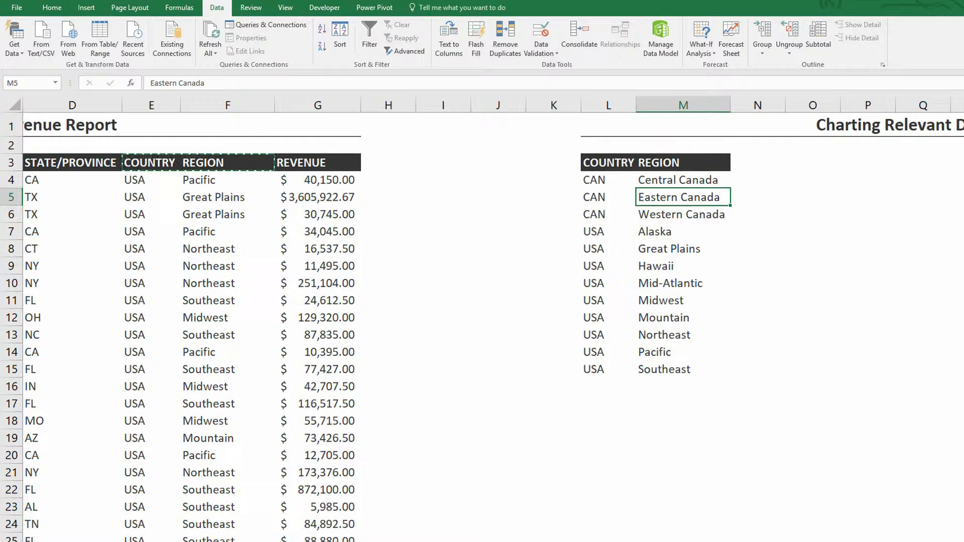
key(Escape)
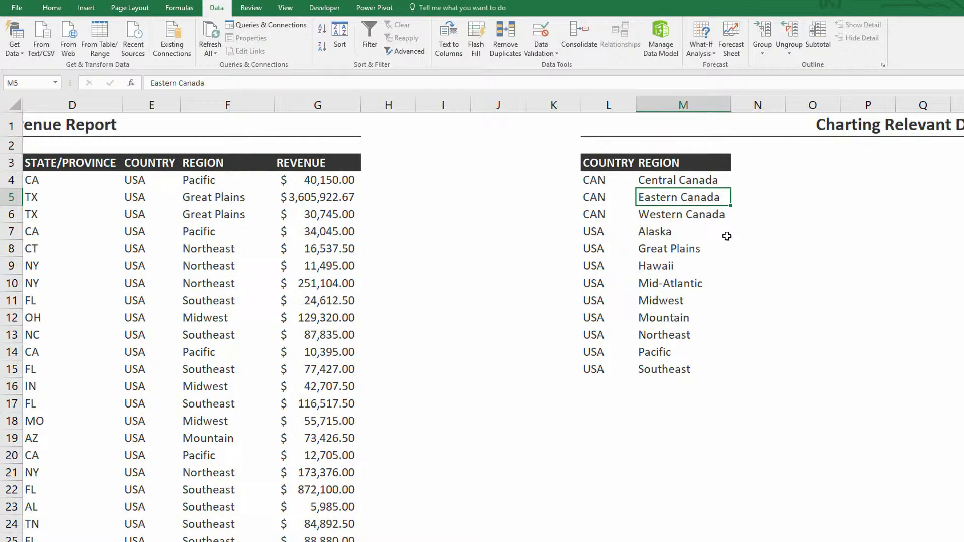
click(612, 181)
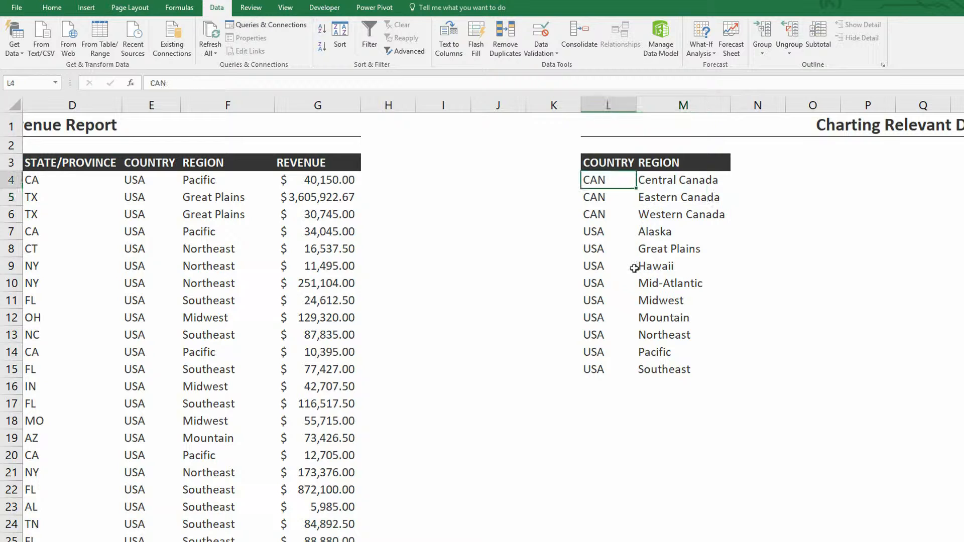
click(678, 179)
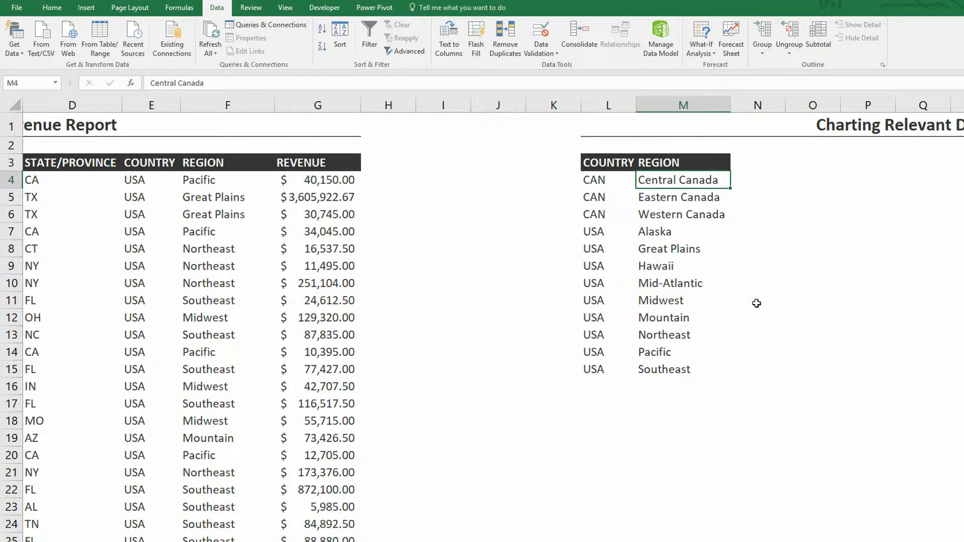
Enter the header TOTAL REVENUE in cell N3, beside the Region header.
click(753, 160)
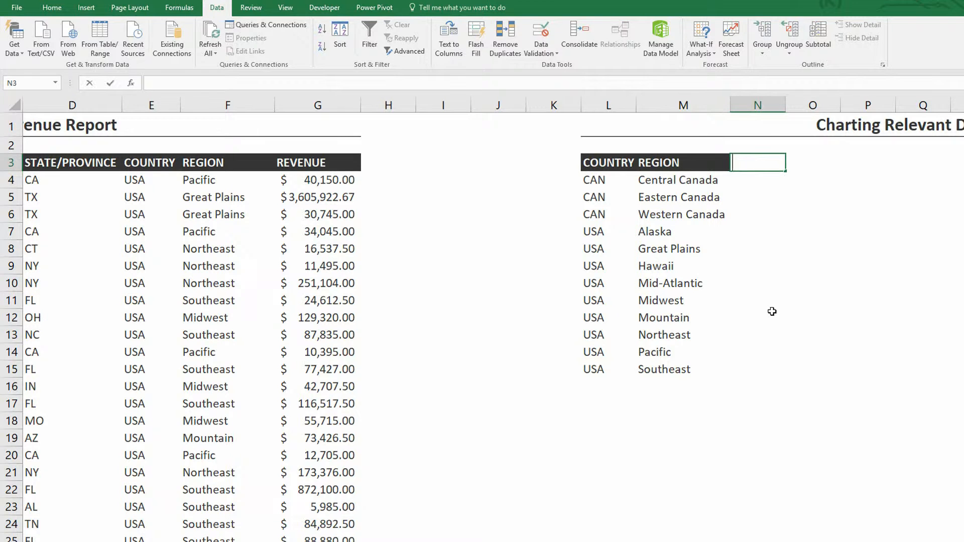
text(TOTAL REVENUE)
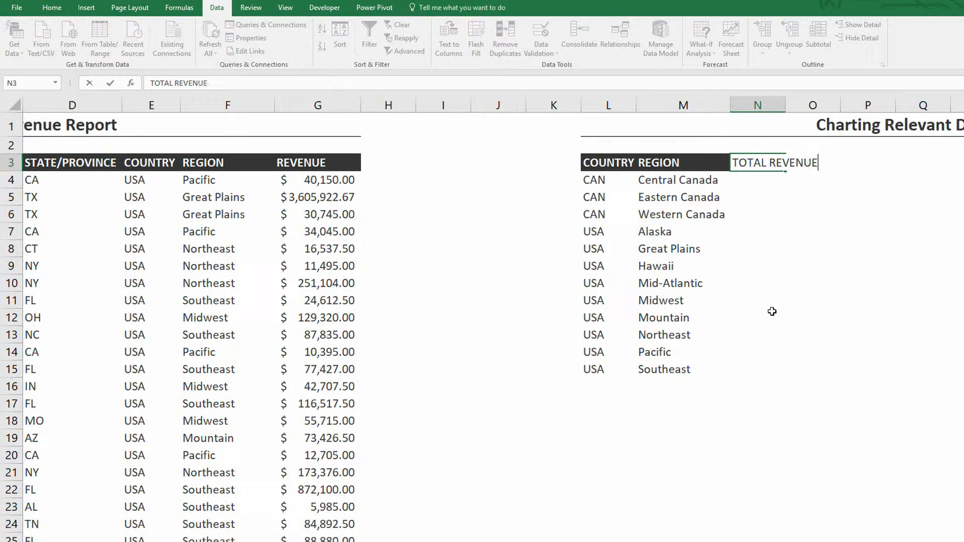
key(ctrl+Return)
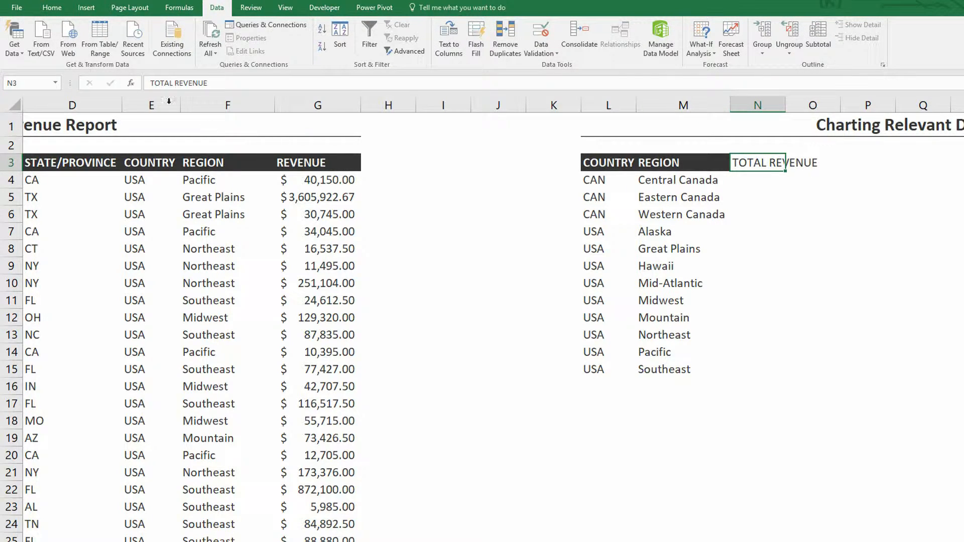
Format header N3 with dark fill and bold, white, centred text, and widen column N to fit it.
click(57, 10)
click(175, 49)
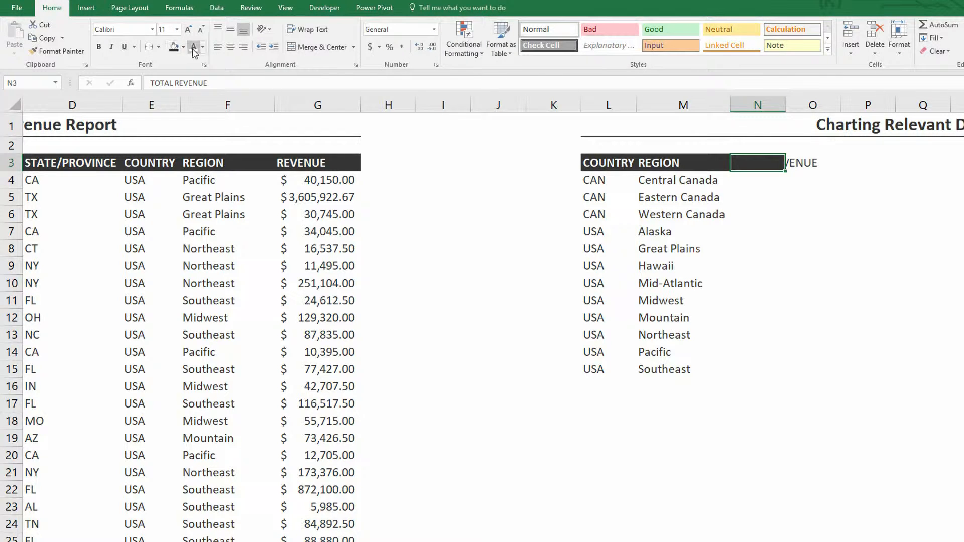
click(193, 49)
click(99, 47)
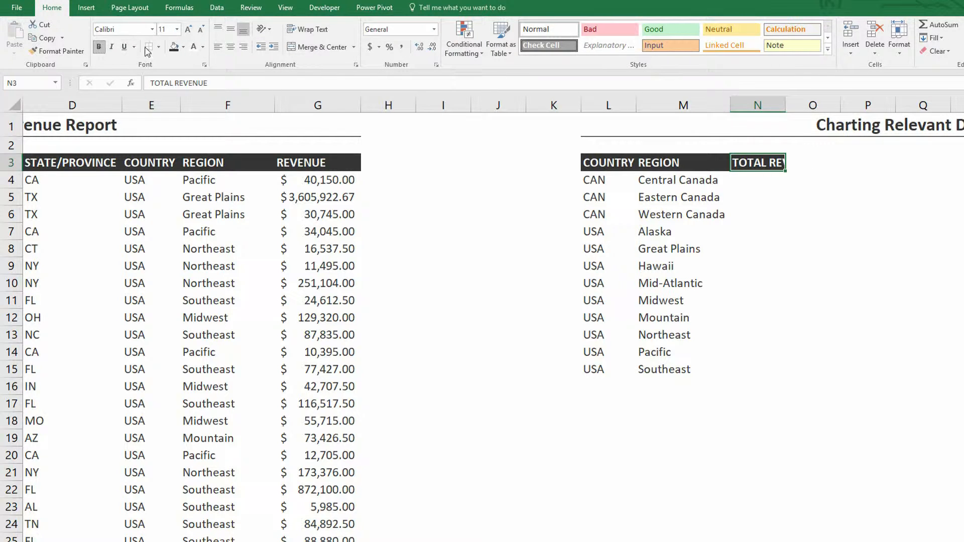
click(230, 47)
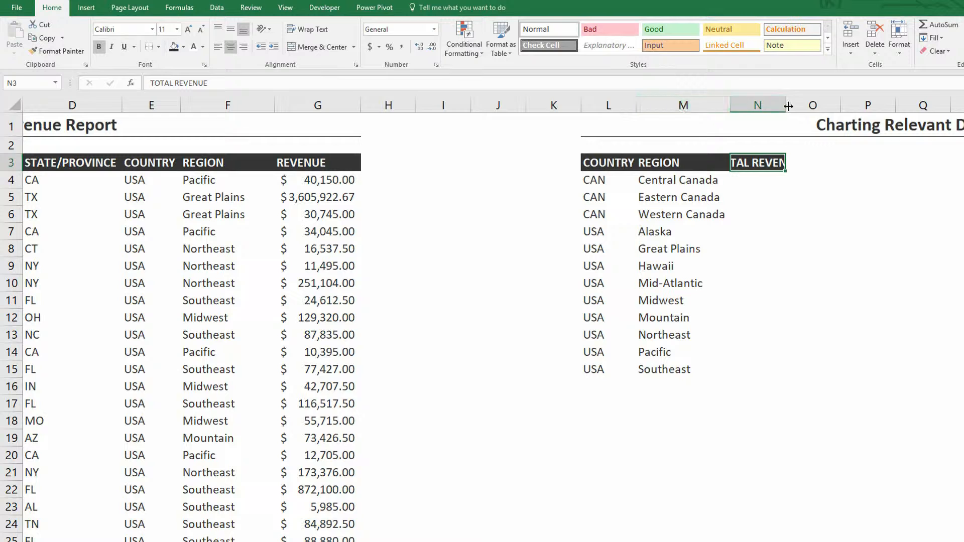
drag(786, 104, 852, 103)
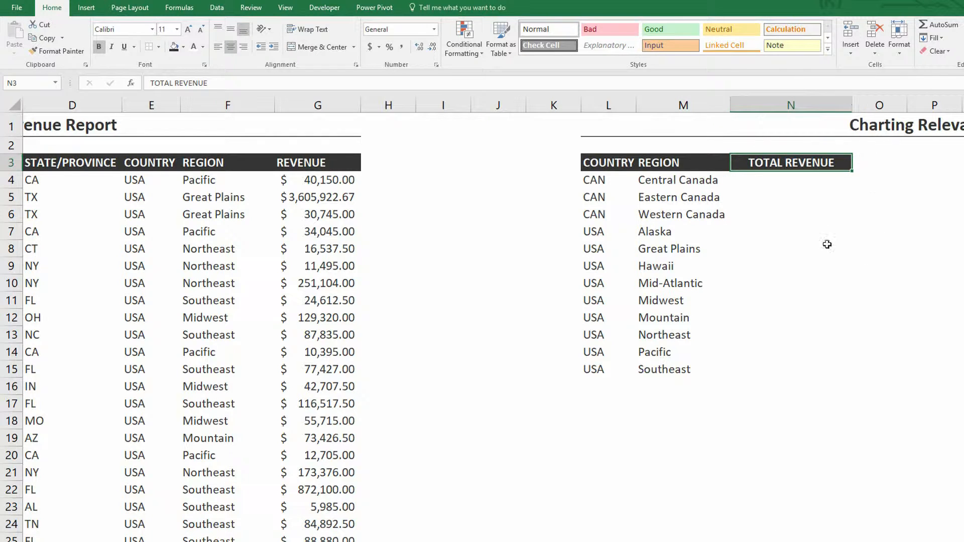
Start a SUMIFS function in cell N4 with the absolute revenue range $G$4:$G$6781 as its Sum_range.
click(793, 185)
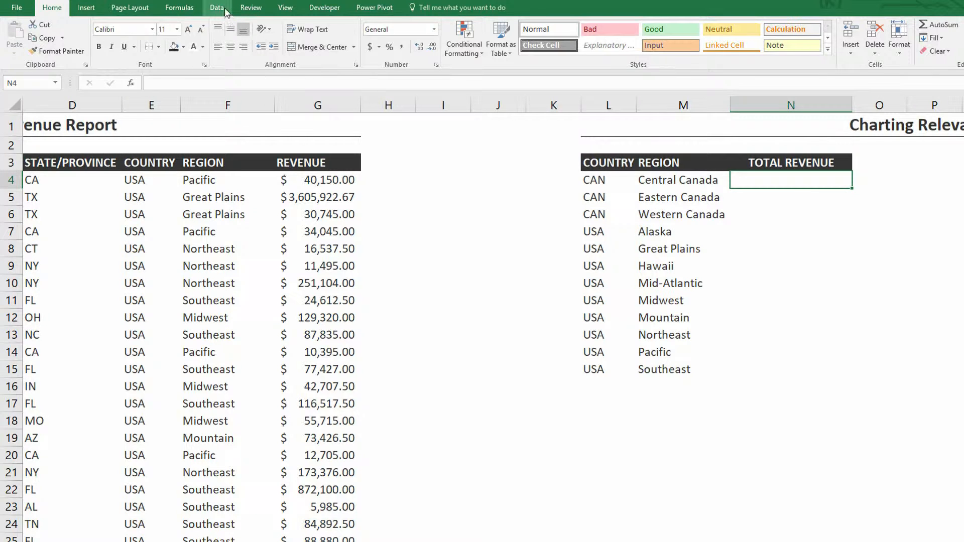
click(191, 9)
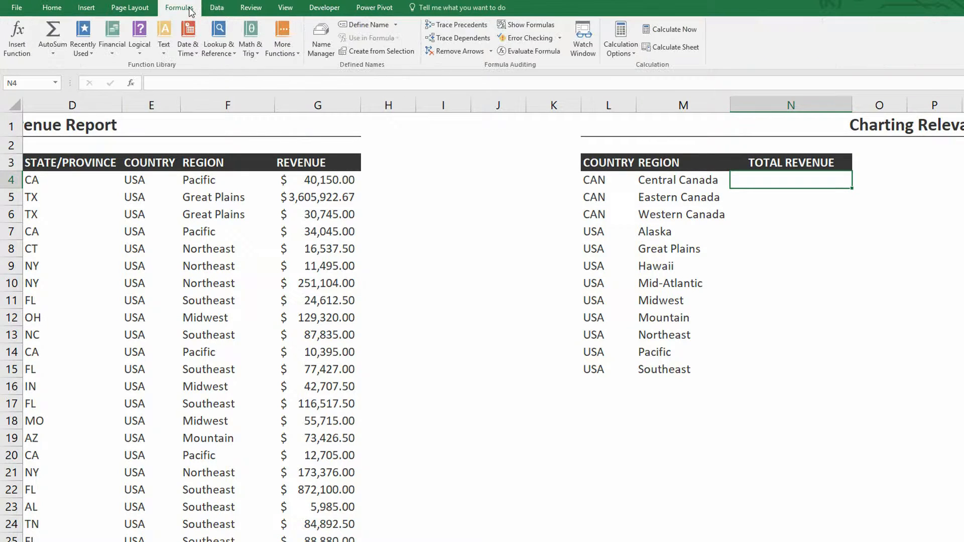
click(250, 45)
scroll(321, 276, down, 2)
scroll(316, 281, down, 12)
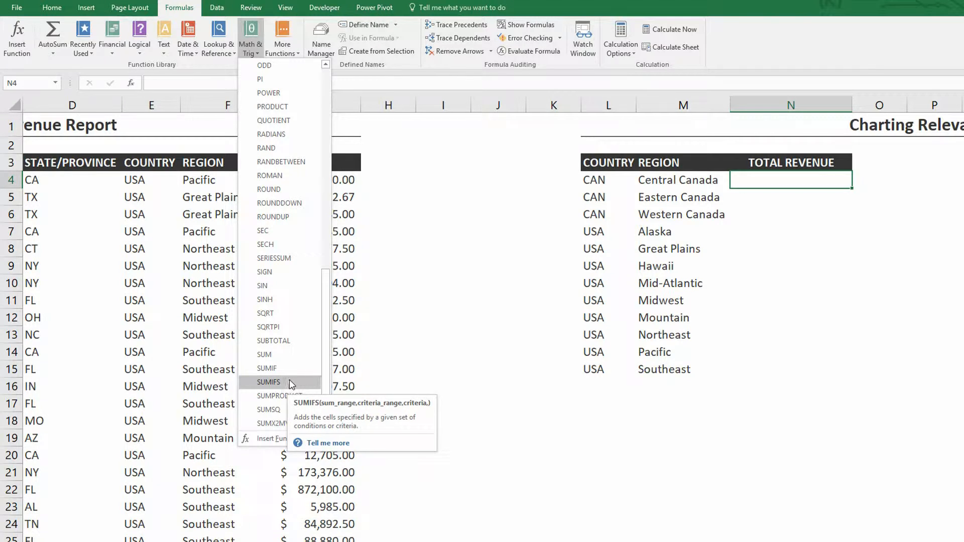
click(289, 382)
click(276, 382)
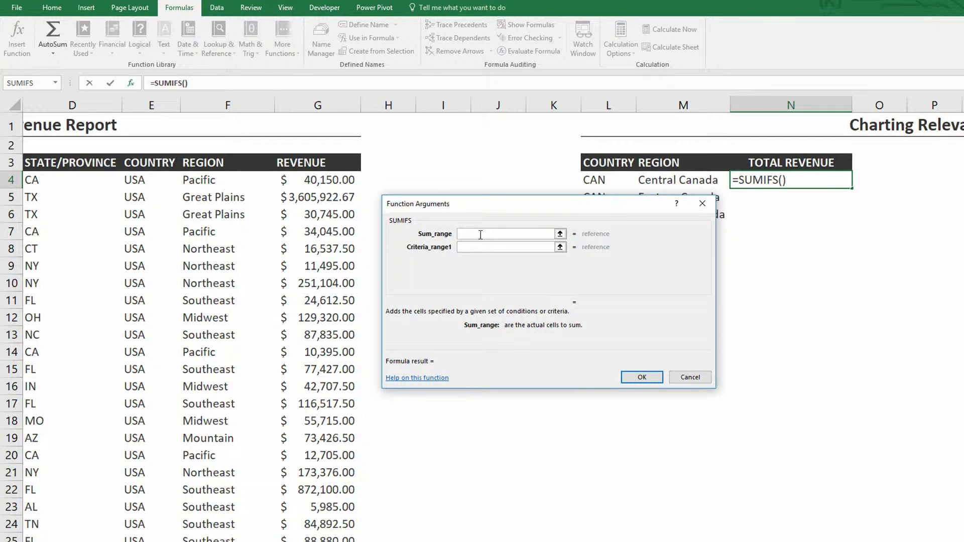
click(327, 187)
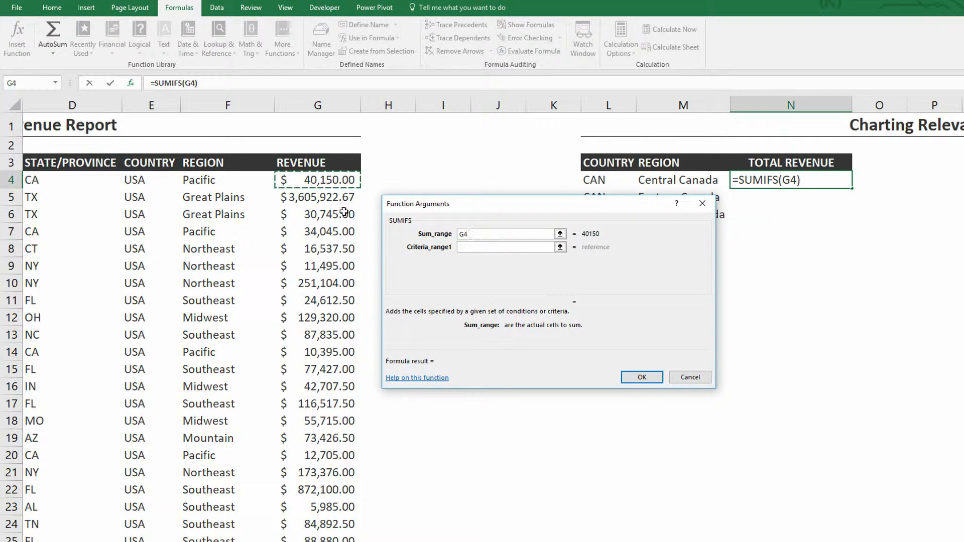
key(ctrl+shift+Down)
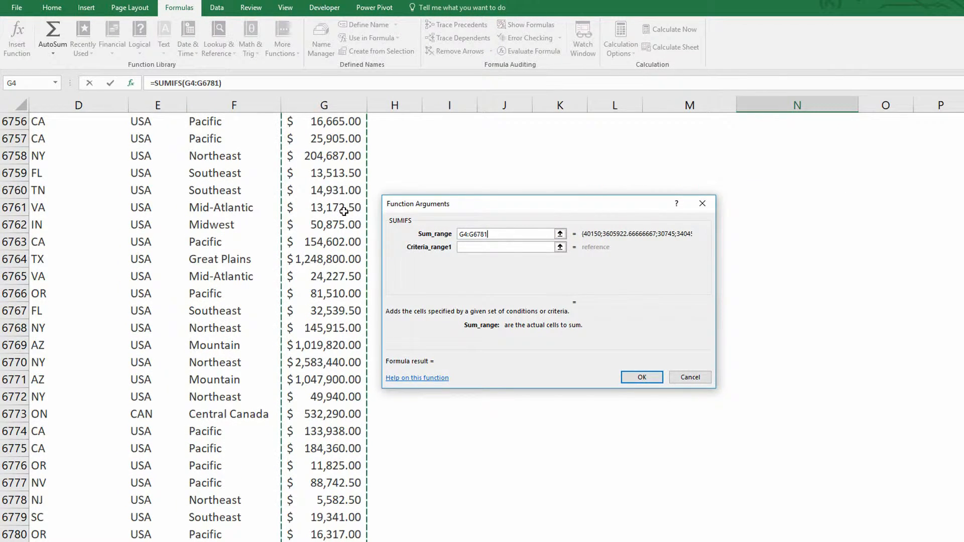
key(F4)
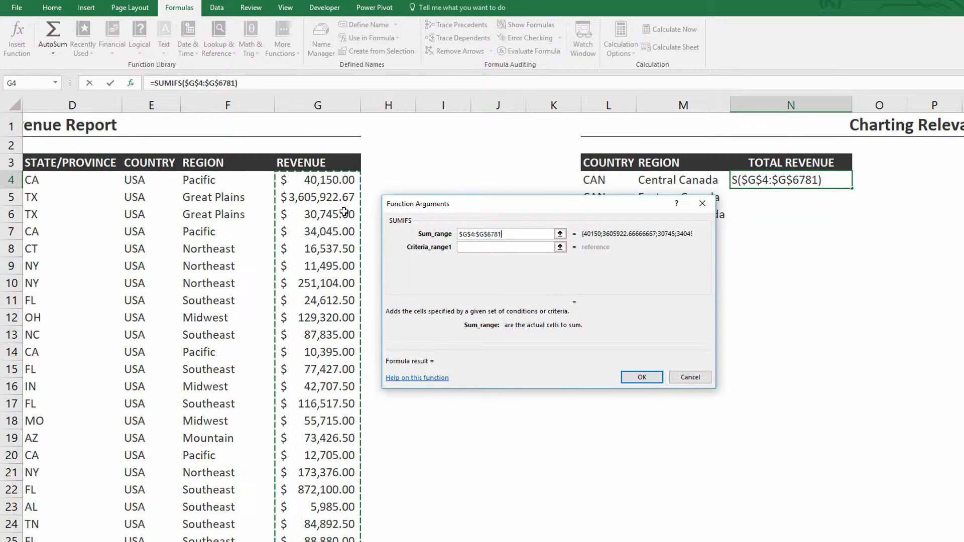
key(F4)
Add the country condition to the SUMIFS arguments: Criteria_range1 as absolute $E$4:$E$6781 and Criteria1 as L4.
click(479, 247)
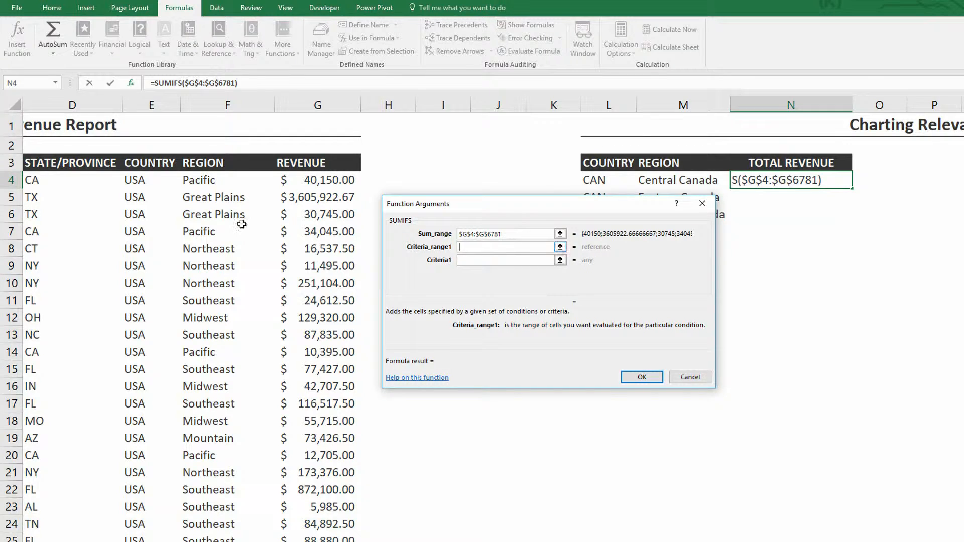
click(151, 181)
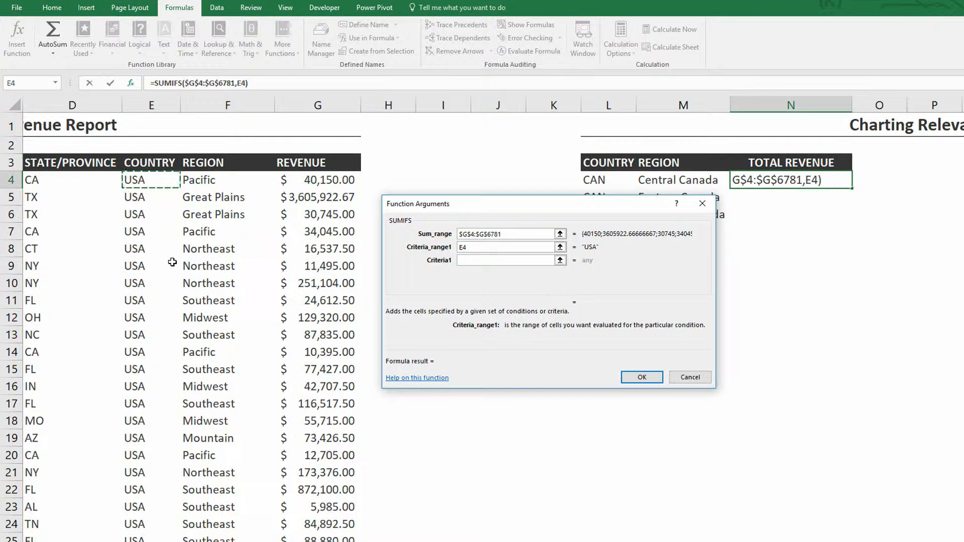
key(ctrl+shift+Down)
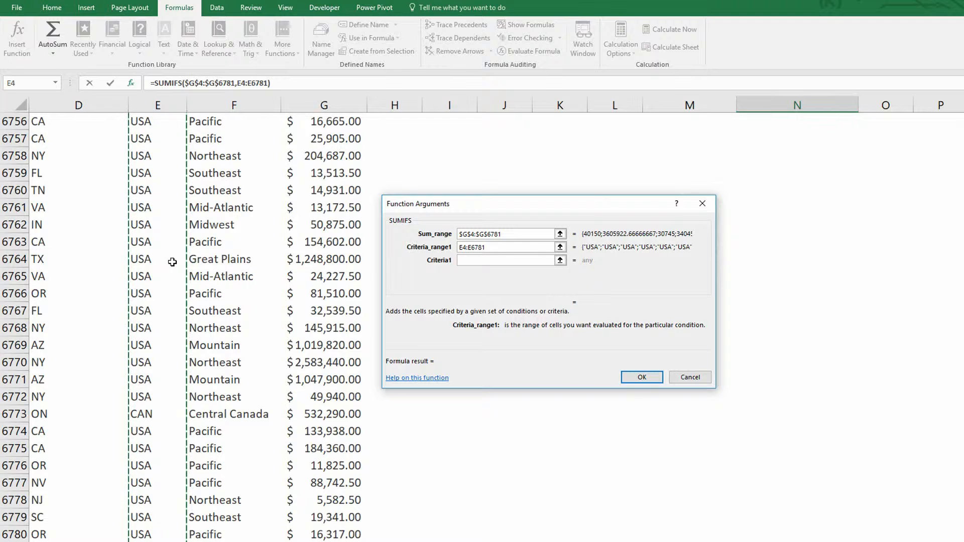
key(F4)
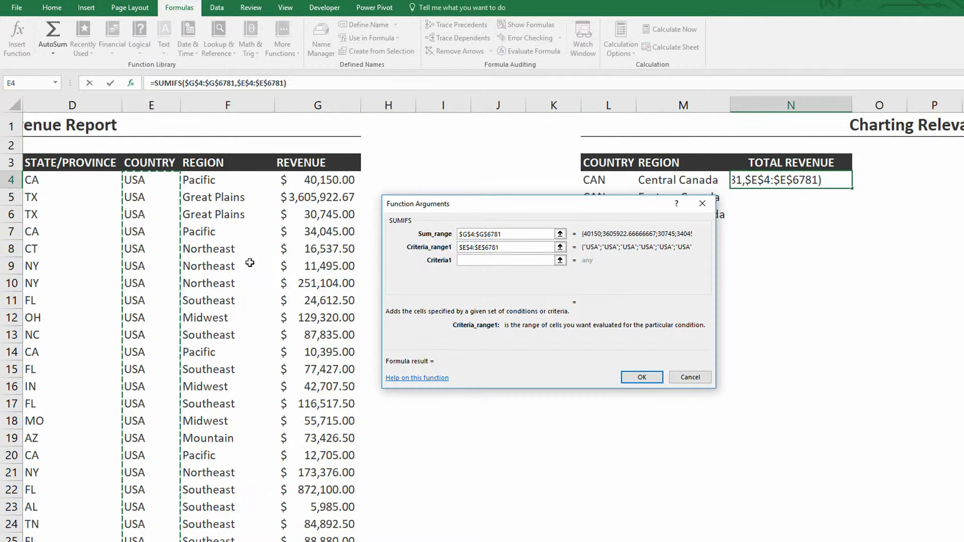
click(480, 260)
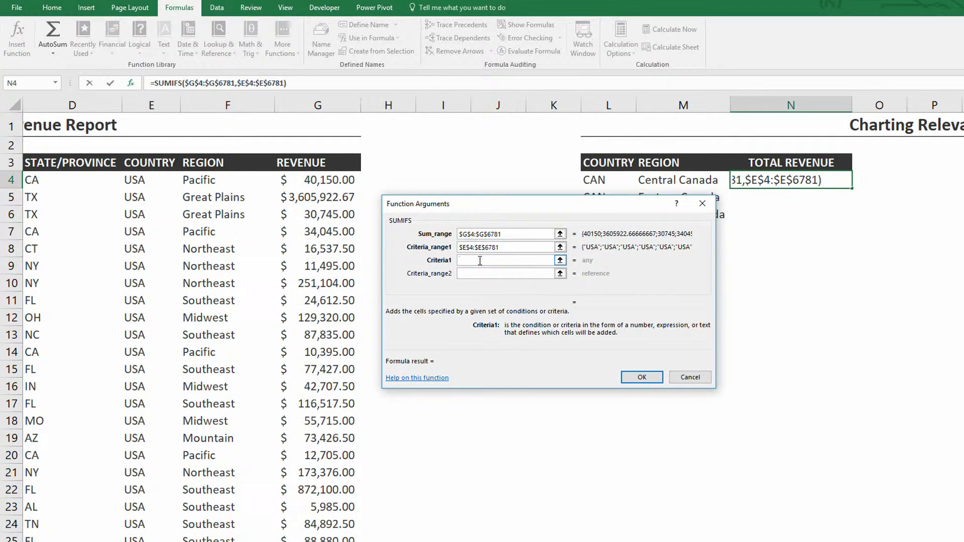
click(601, 180)
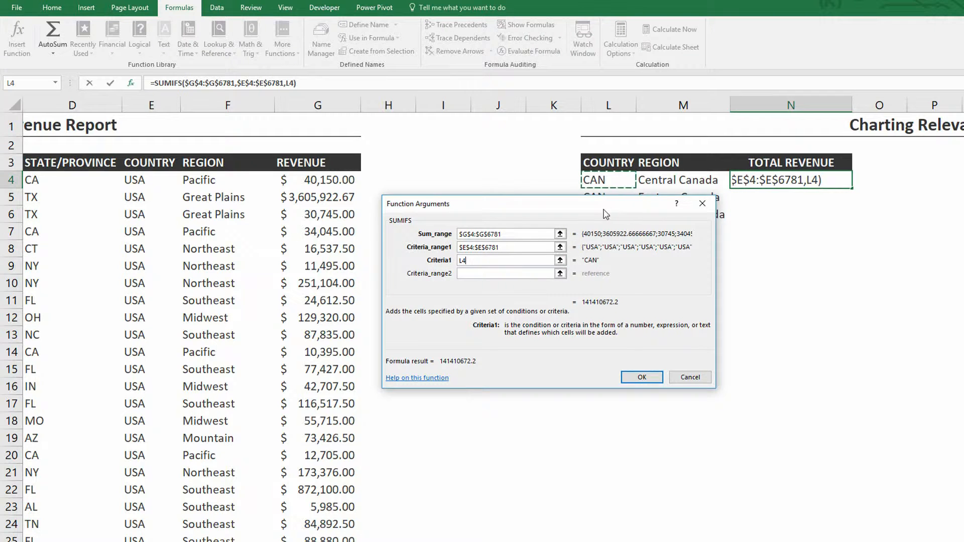
Add the region condition to the SUMIFS with Criteria_range2 $F$4:$F$6781 and Criteria2 M4, and enter the formula in N4.
drag(606, 214, 456, 180)
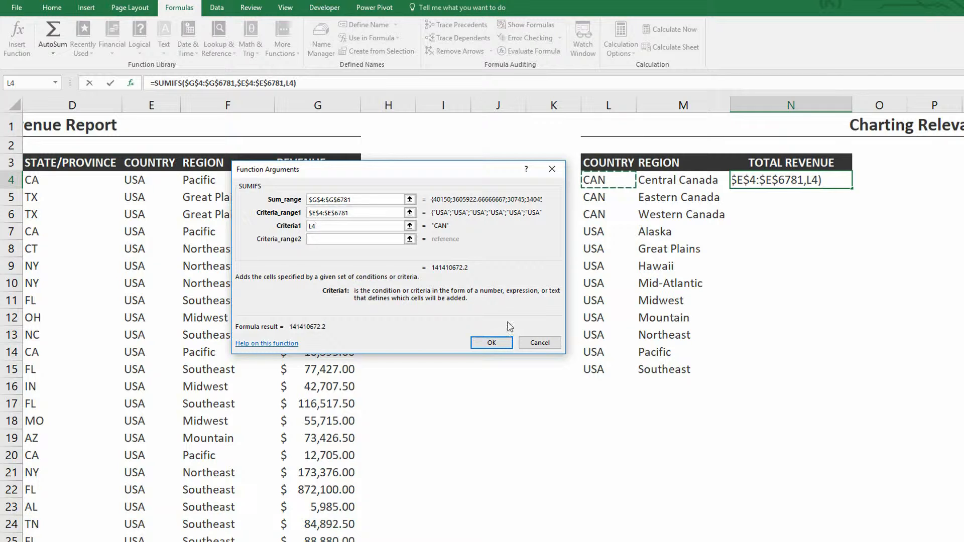
click(325, 239)
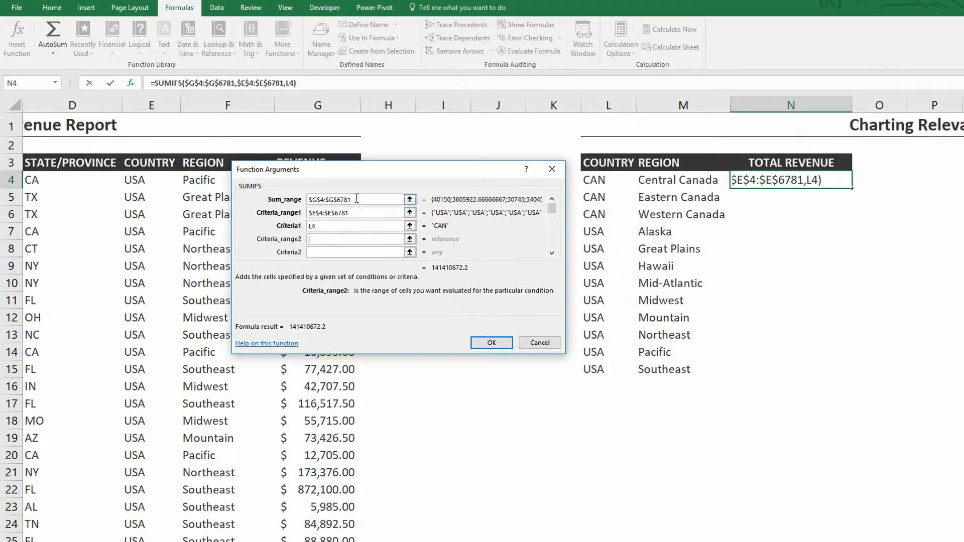
click(203, 180)
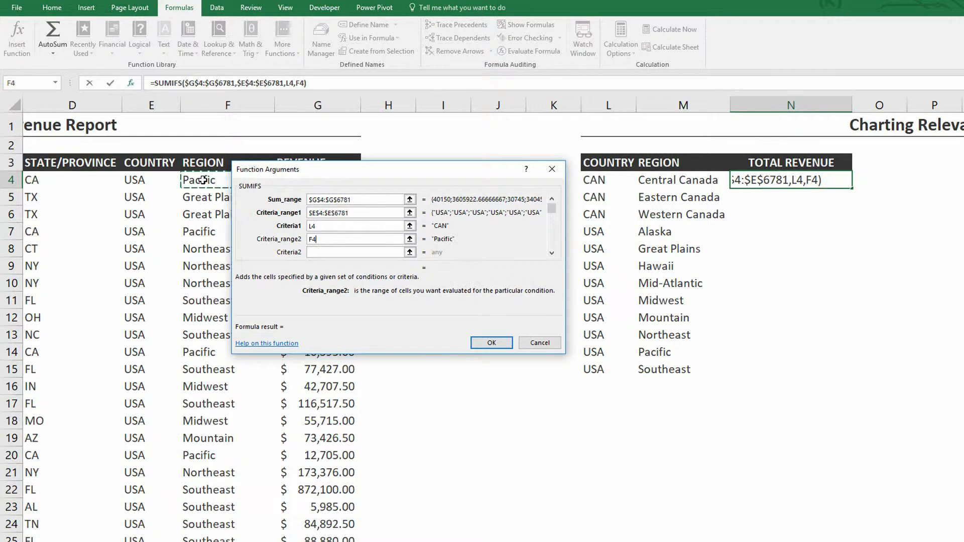
key(ctrl+shift+Down)
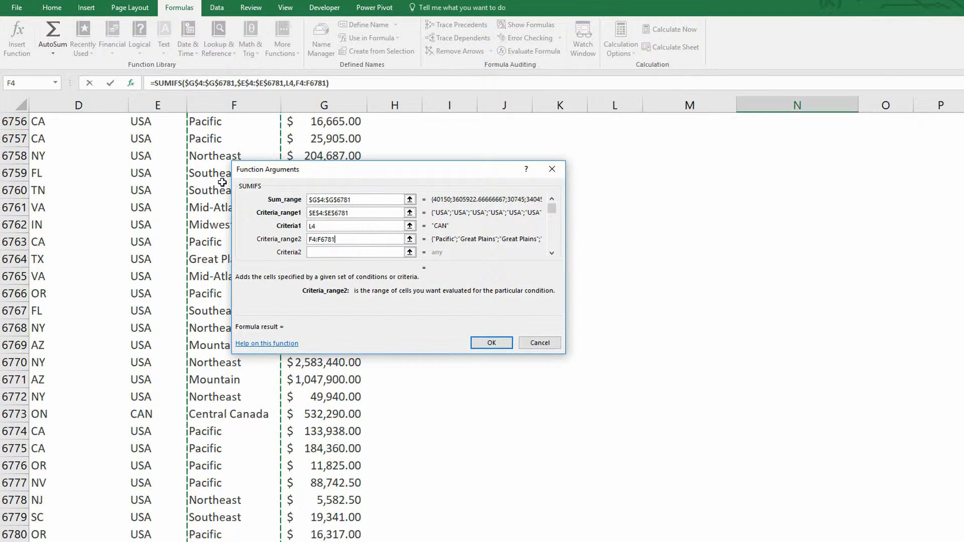
key(F4)
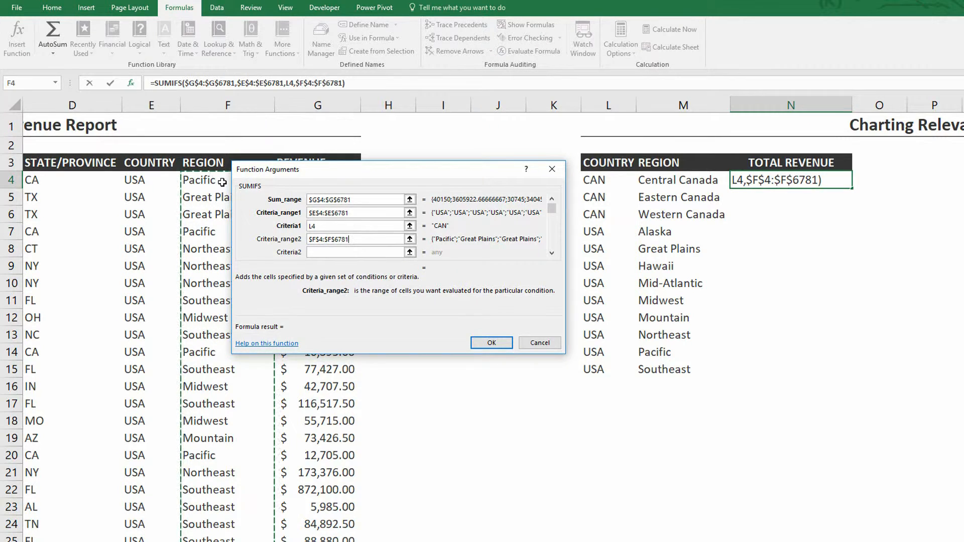
click(325, 254)
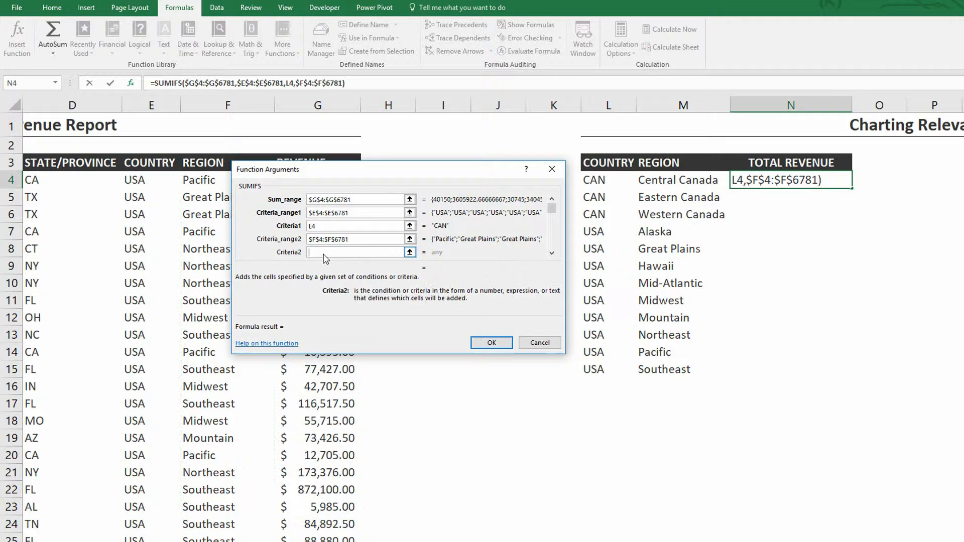
click(668, 181)
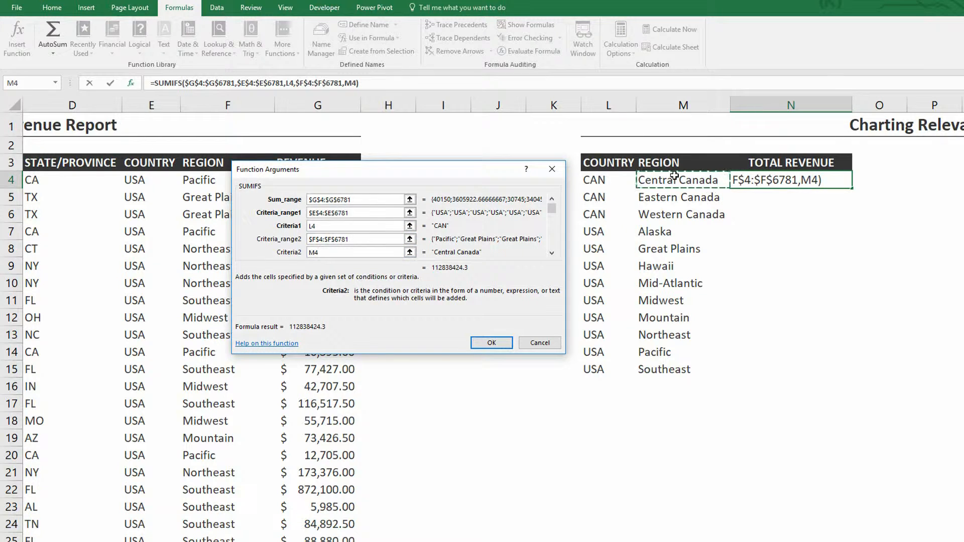
click(489, 344)
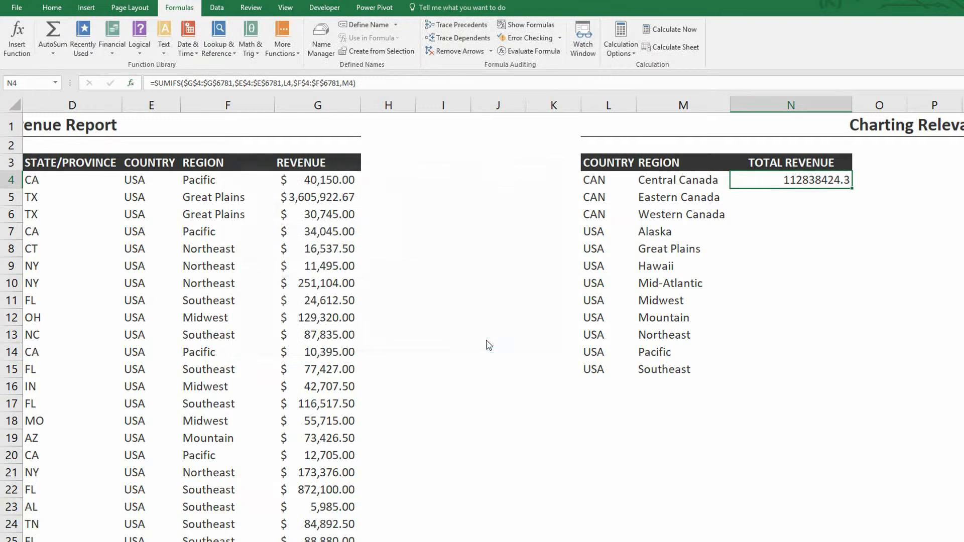
Apply the Accounting number format to N4 and fill its SUMIFS formula down through N15.
click(52, 7)
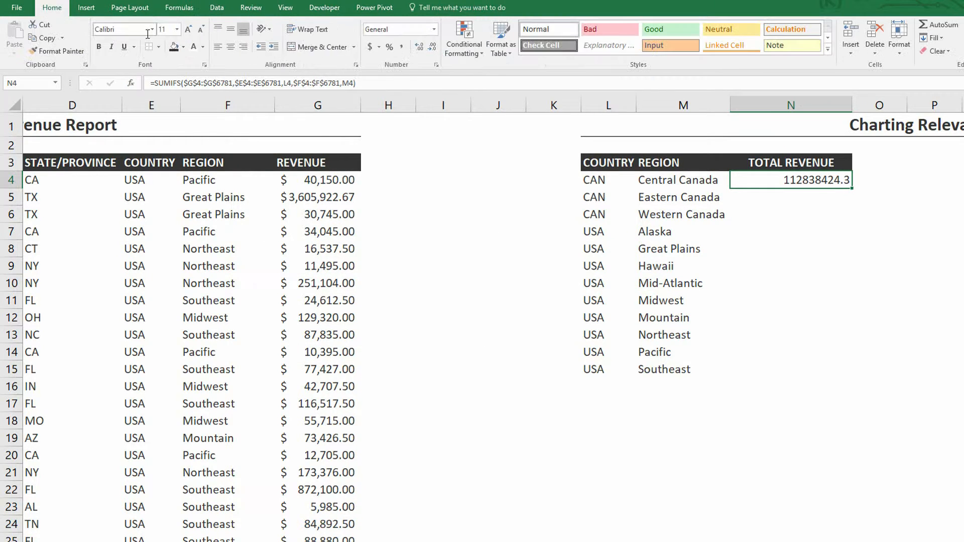
click(370, 47)
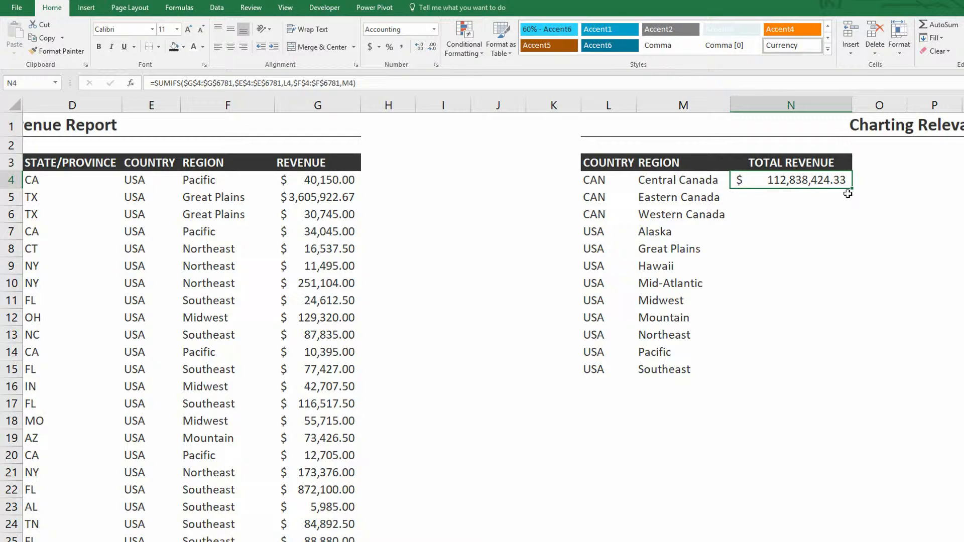
drag(857, 239, 853, 377)
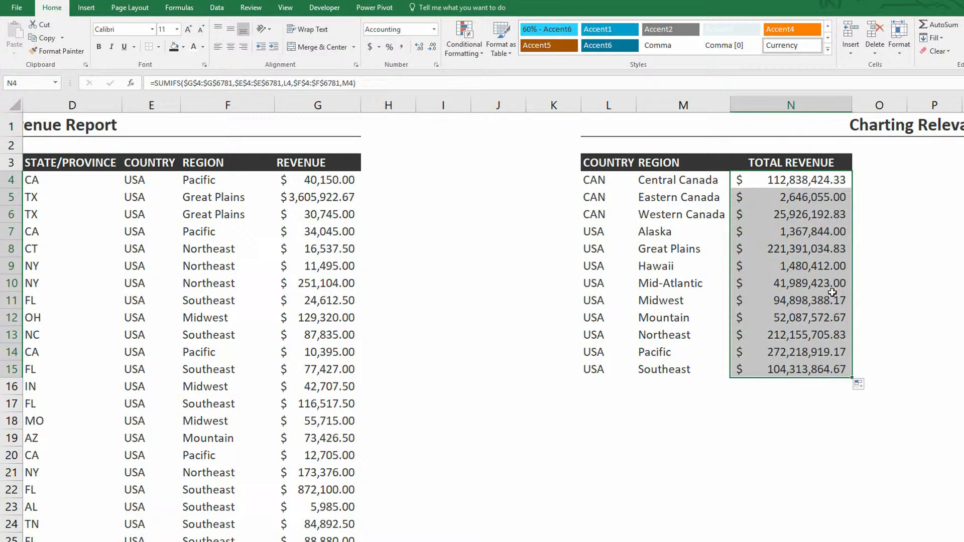
click(813, 257)
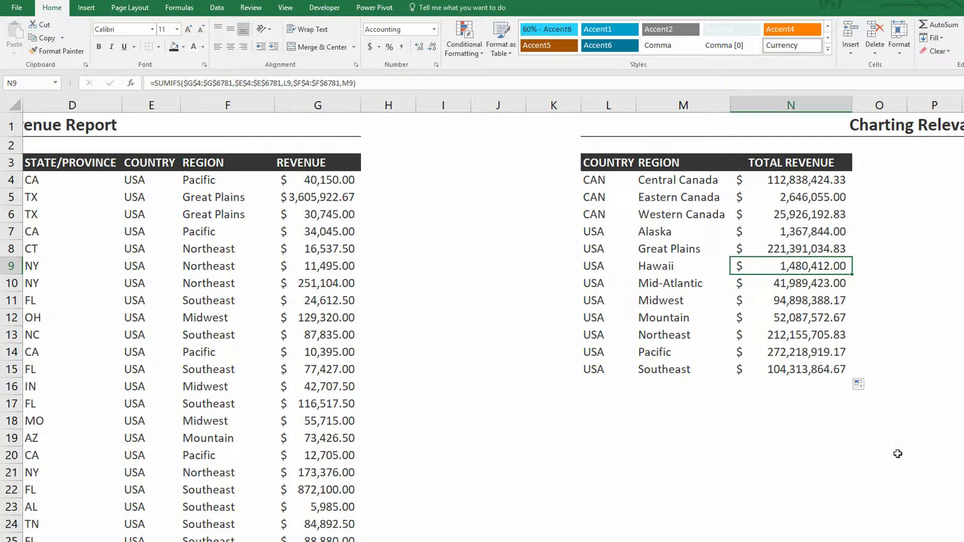
Insert a Treemap chart from the country, region and total revenue summary table.
scroll(489, 320, right, 5)
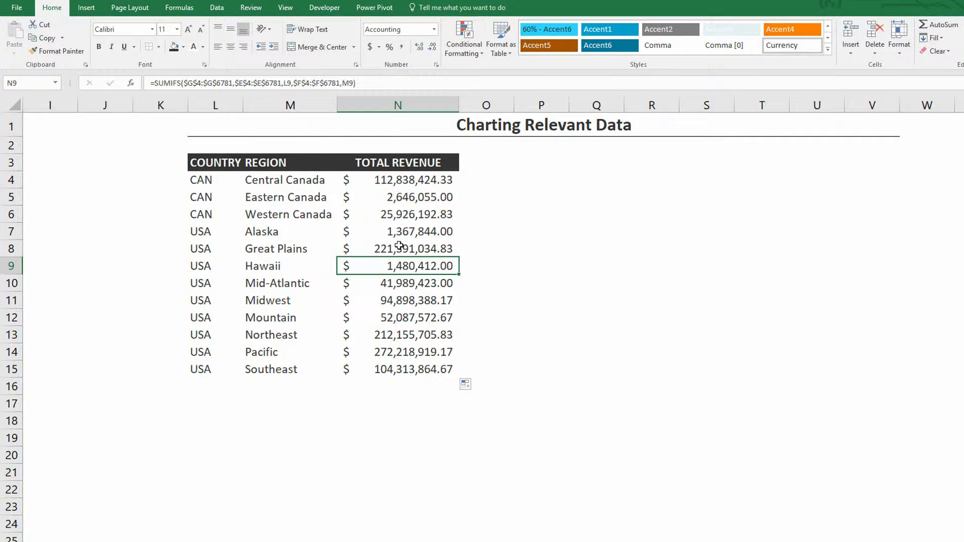
drag(213, 248, 387, 248)
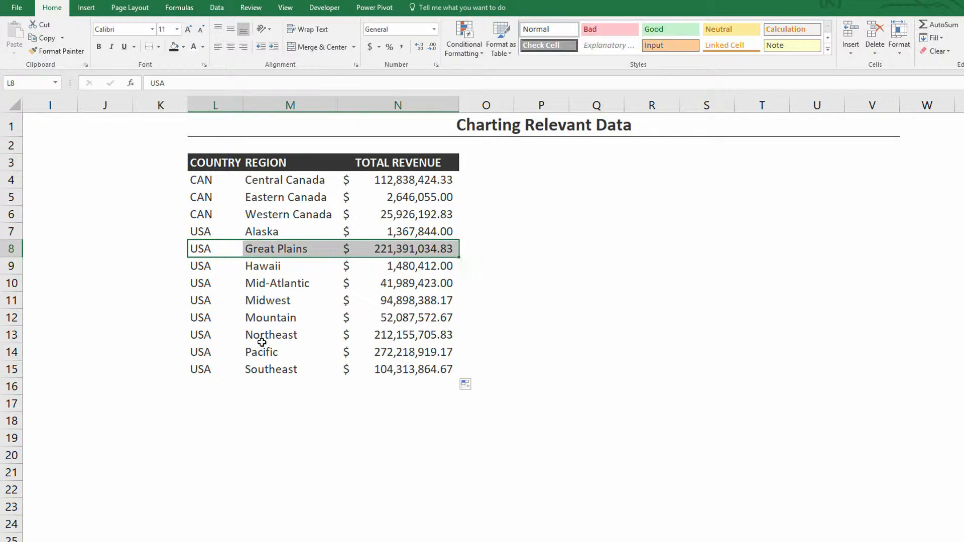
drag(199, 353, 398, 351)
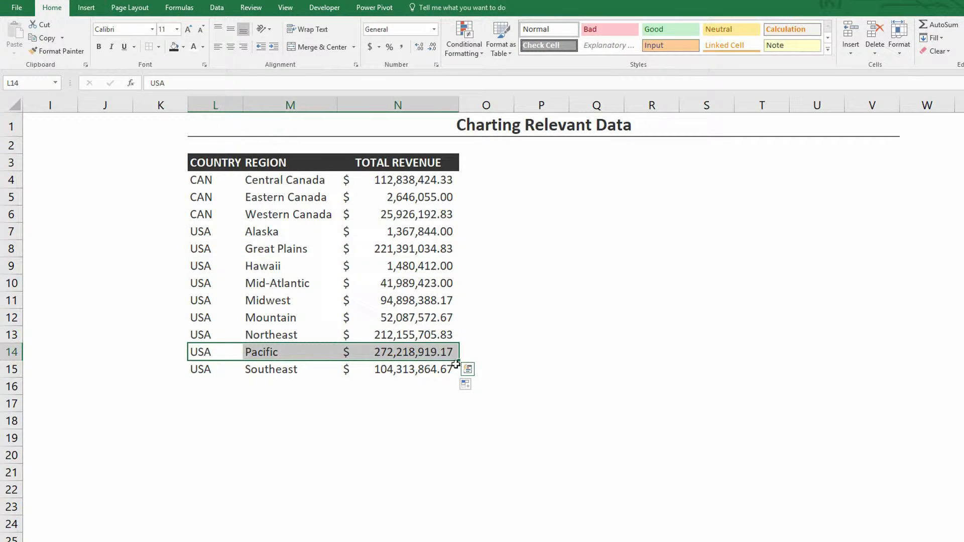
click(412, 248)
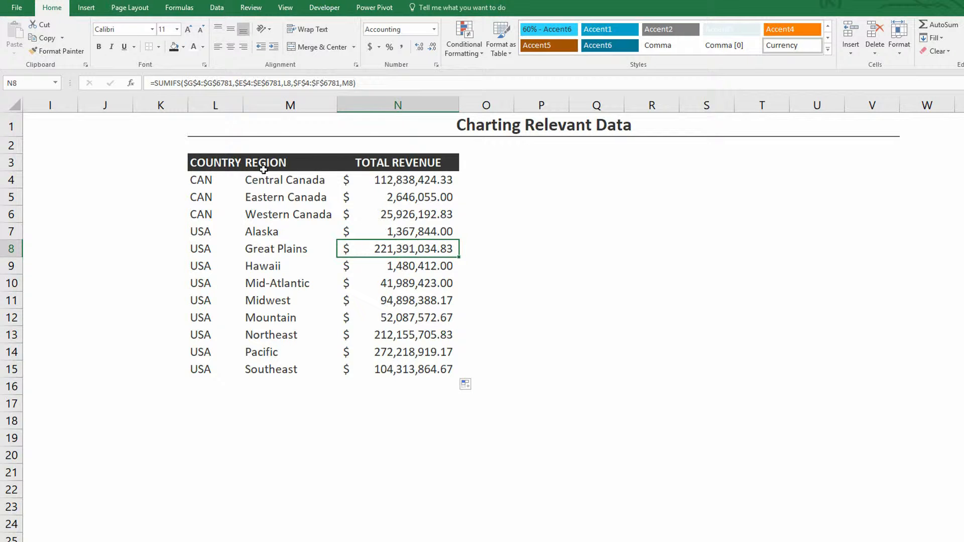
click(90, 8)
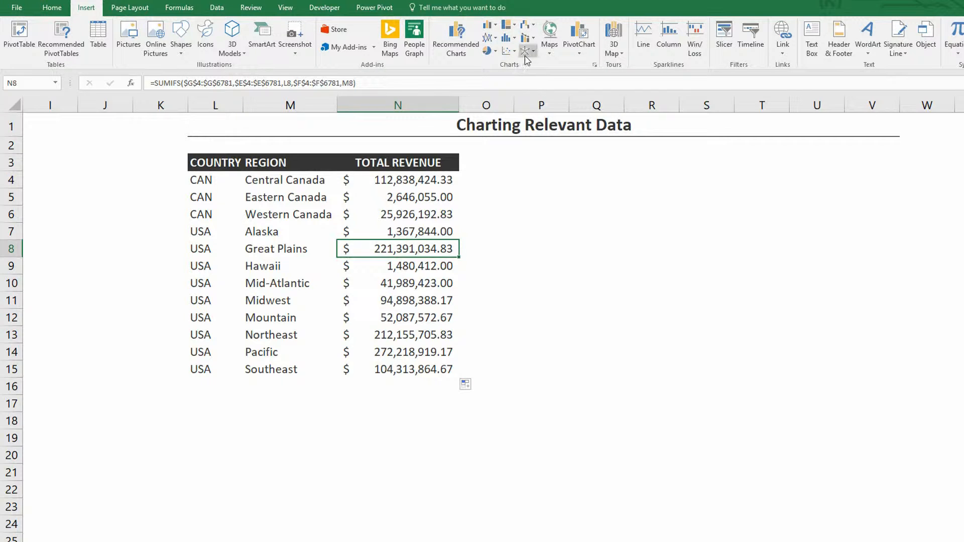
click(514, 26)
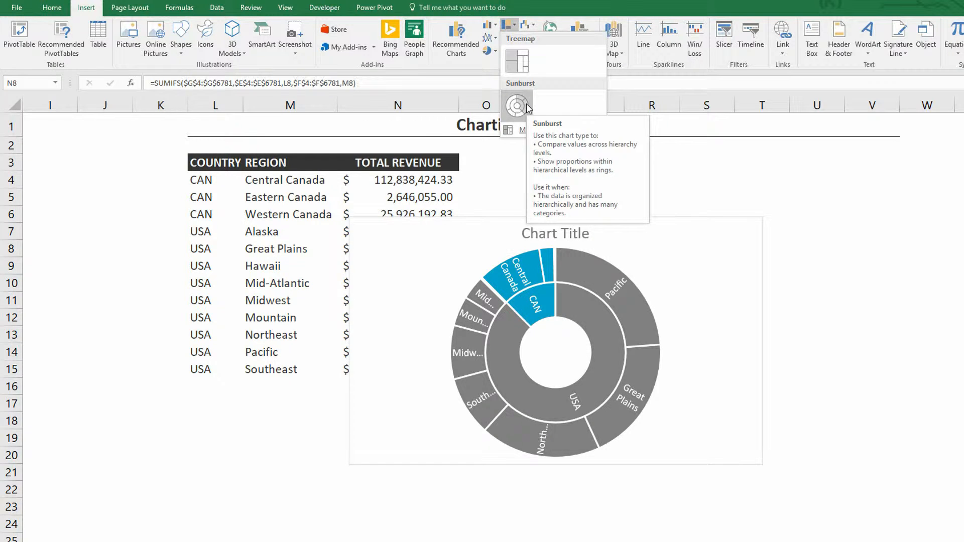
click(525, 64)
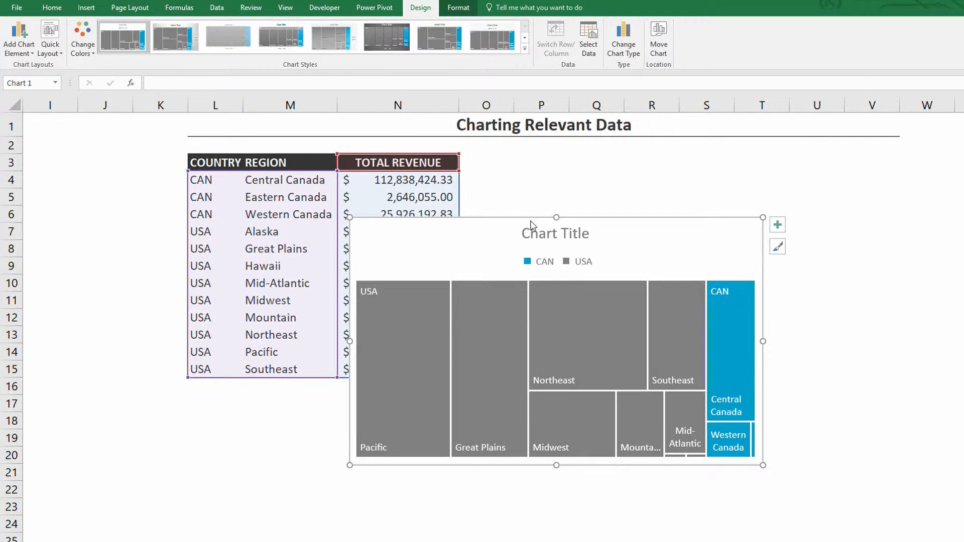
Place the treemap directly beside the summary table and shorten it to span rows 3 to 15.
drag(529, 219, 648, 154)
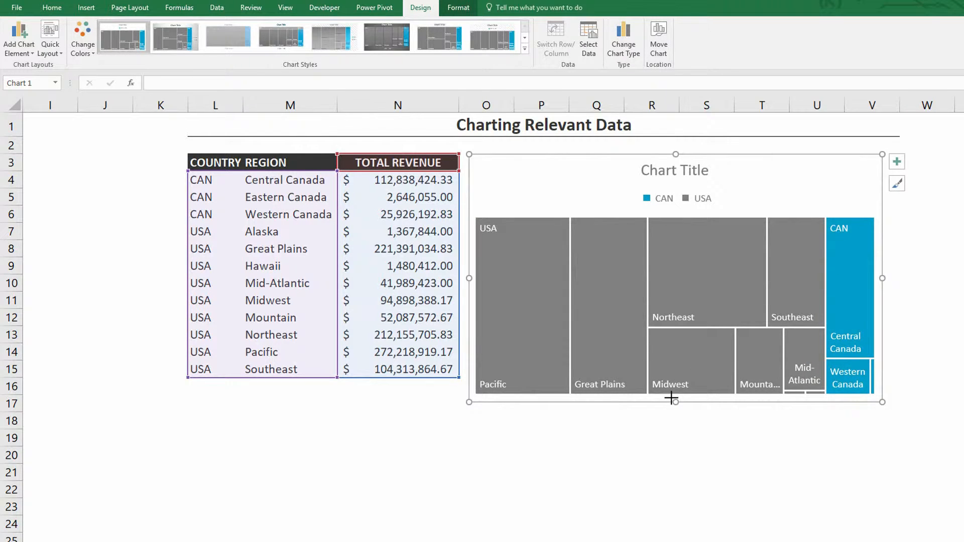
drag(675, 402, 669, 383)
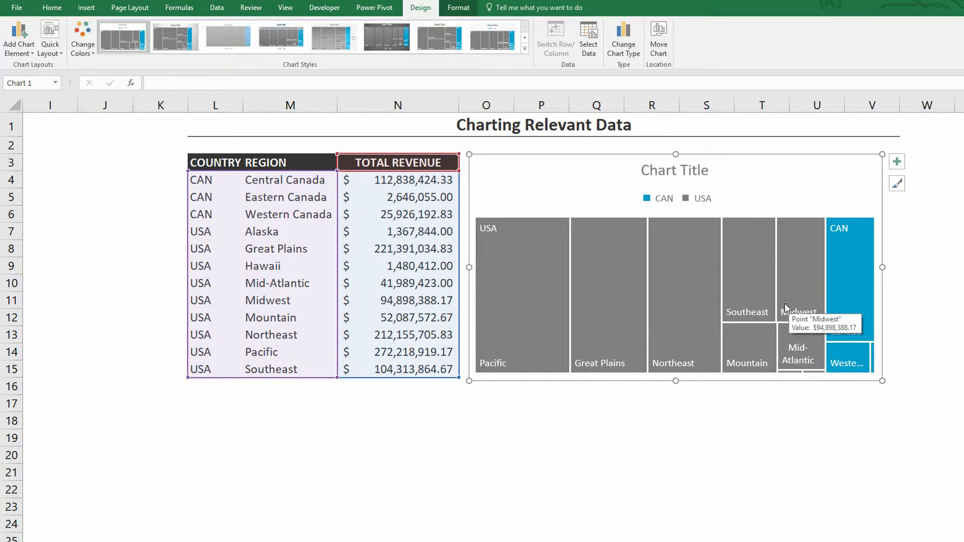
mouse_move(609, 304)
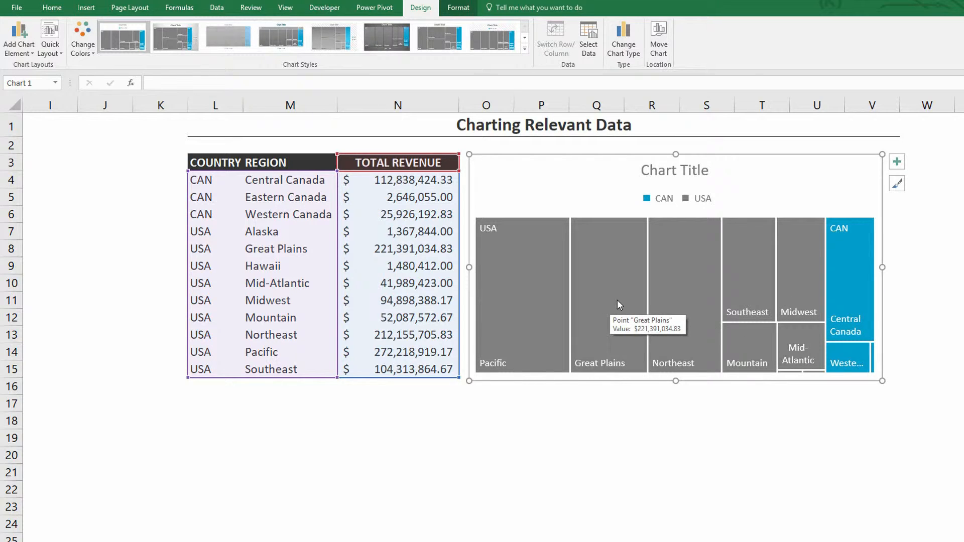
click(956, 283)
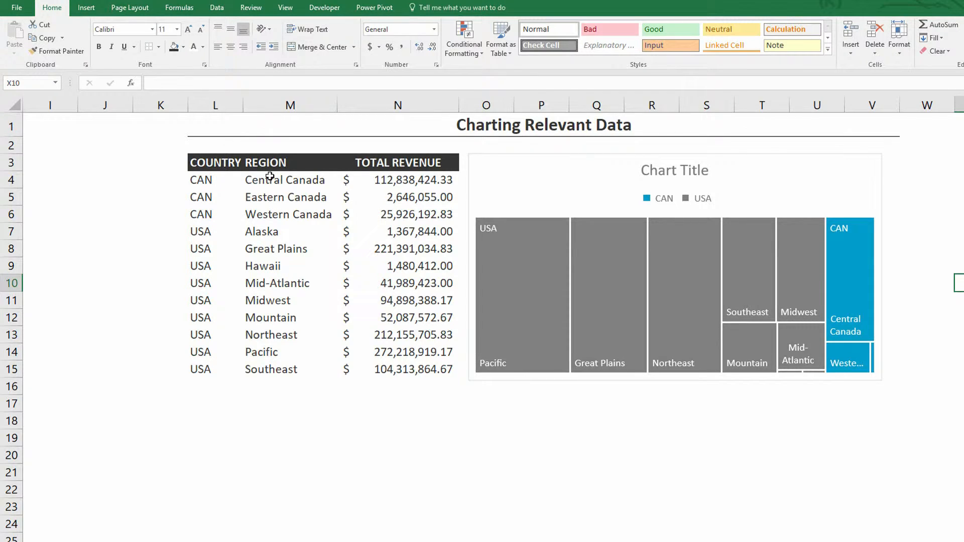
Review the SUMIFS formula in N4 against its criteria cells, and compare the treemap's regions with the revenue table.
double_click(399, 182)
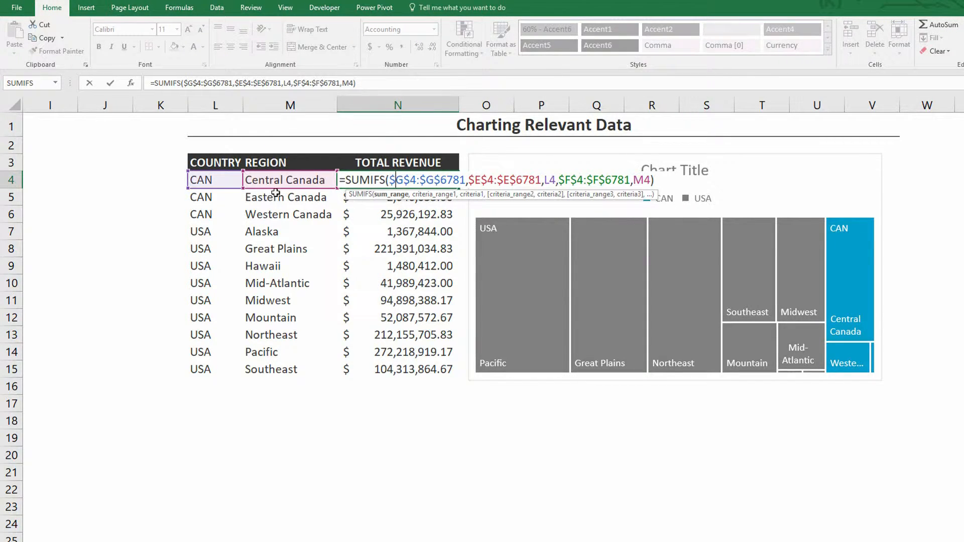
key(Escape)
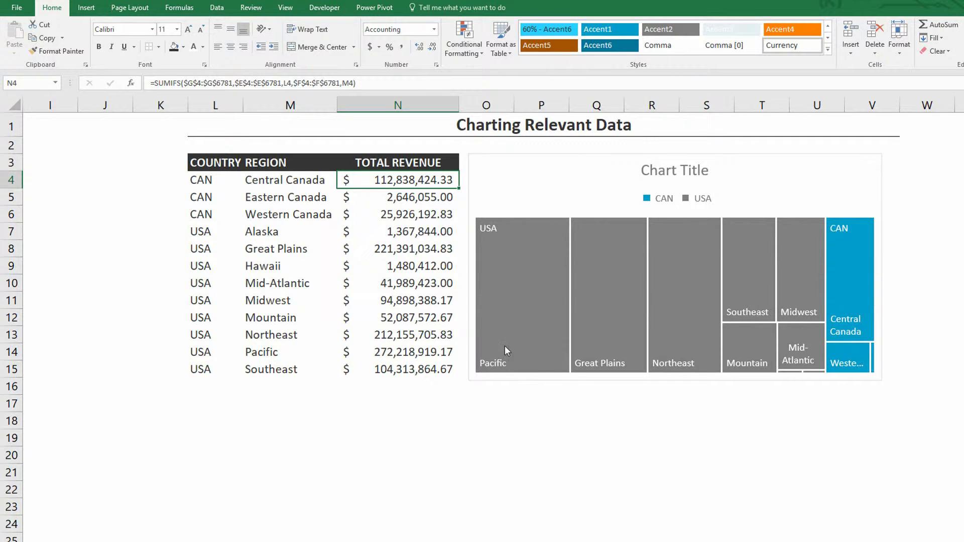
mouse_move(501, 356)
mouse_move(816, 291)
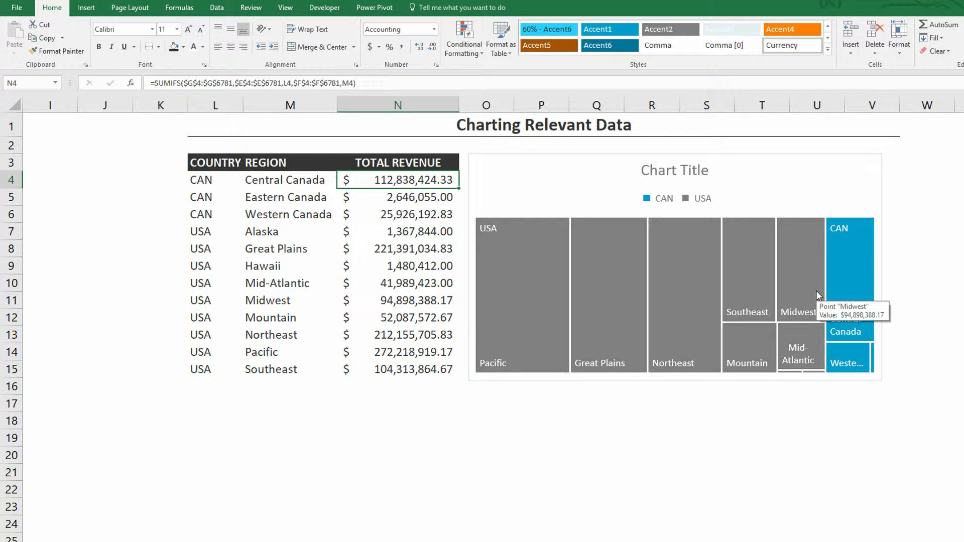
click(407, 231)
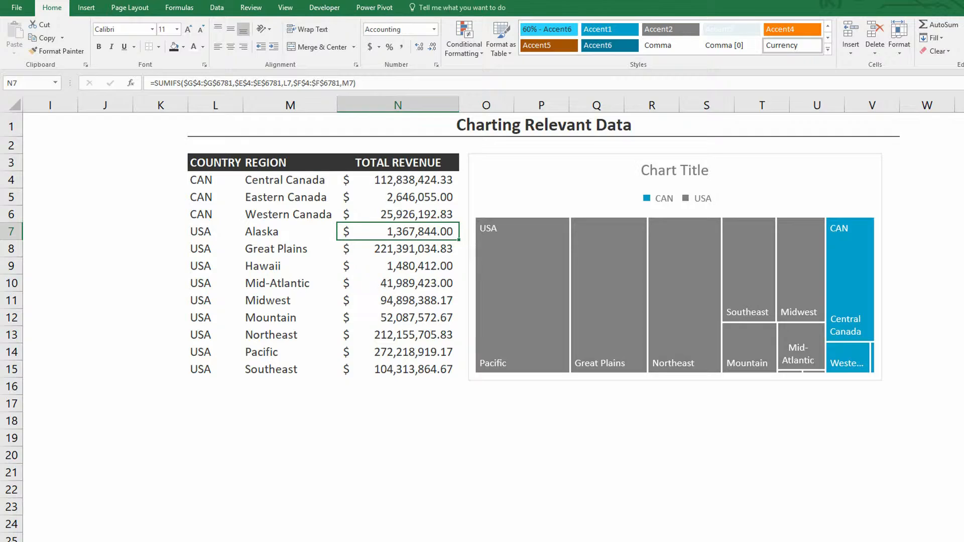
Switch to the SUMIFS for Lookup sheet and examine the order rows' sale types and the price list's products by sale type.
key(ctrl+Page_Down)
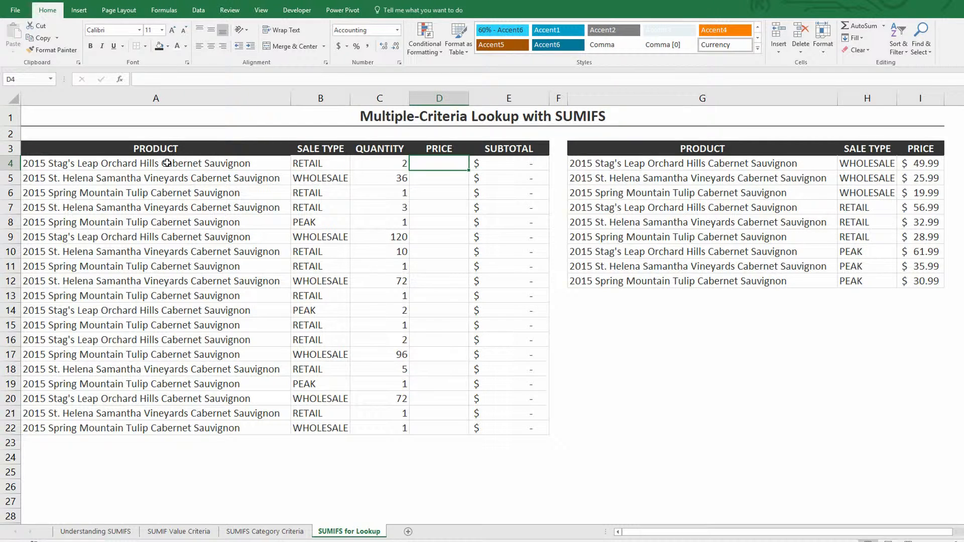
drag(167, 163, 396, 165)
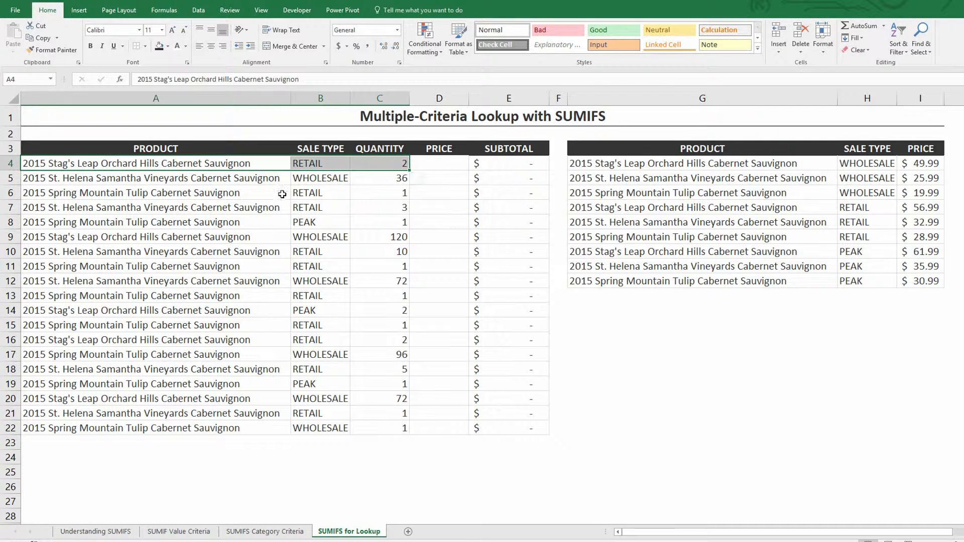
click(317, 179)
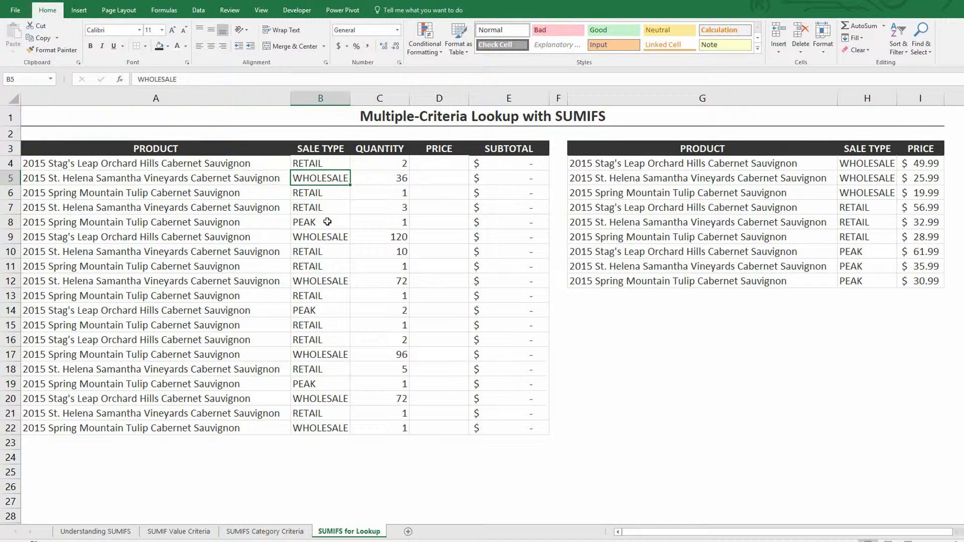
click(322, 222)
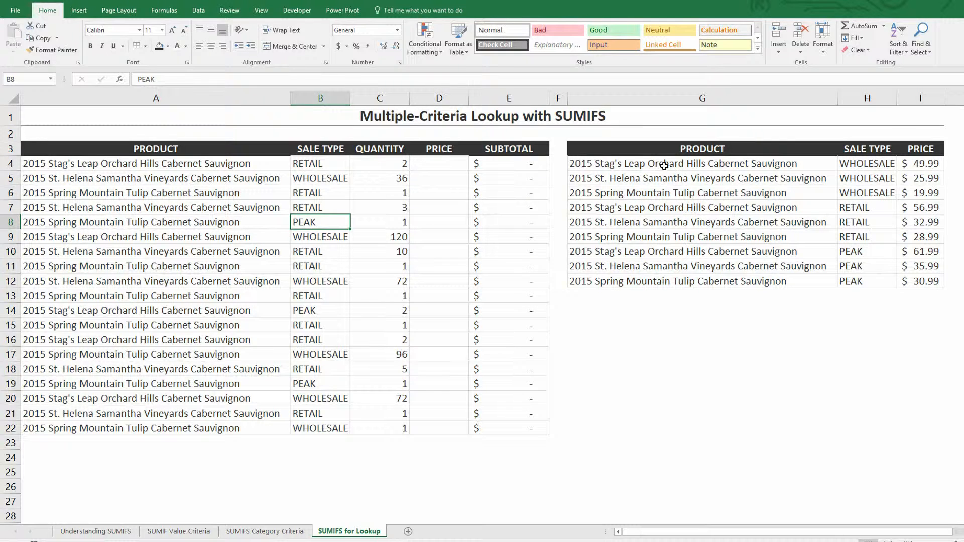
drag(662, 164, 659, 195)
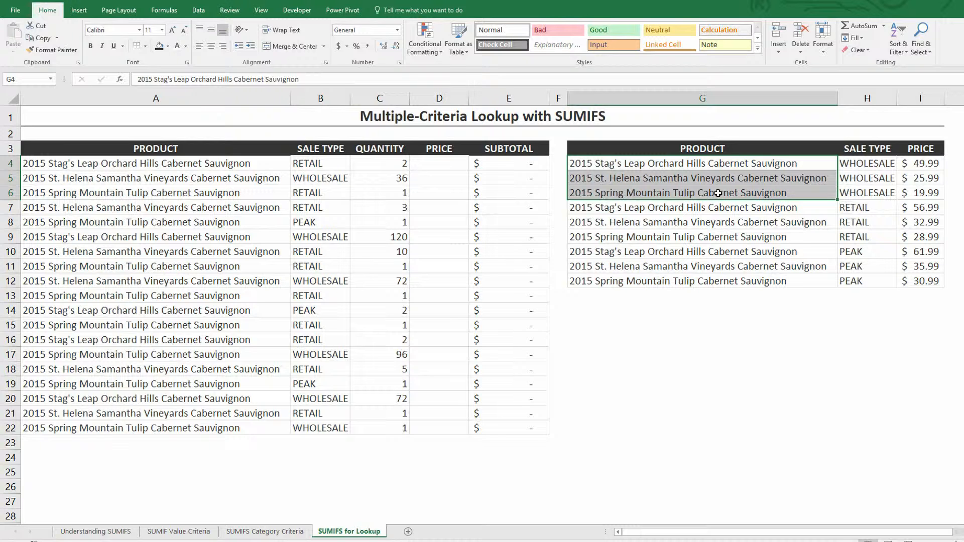
drag(592, 207, 594, 233)
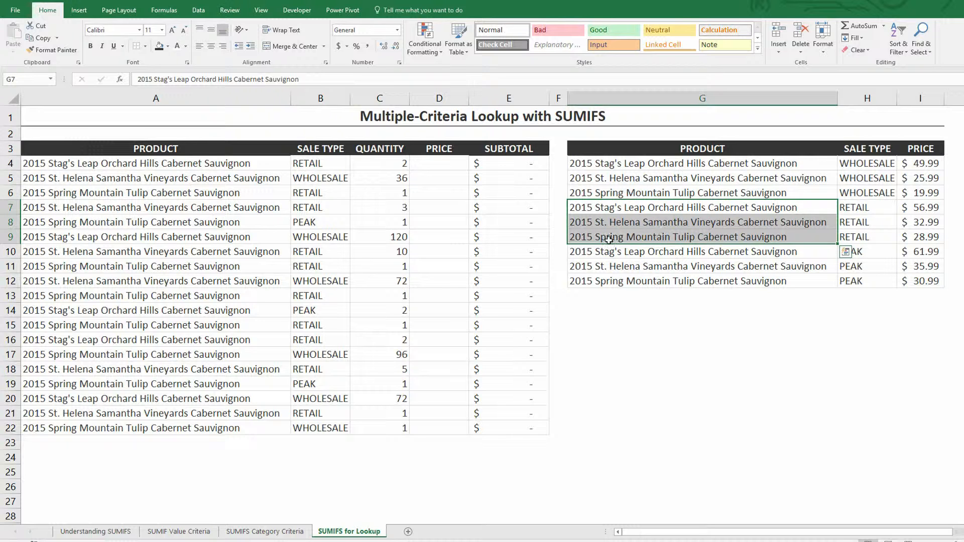
drag(642, 254, 646, 277)
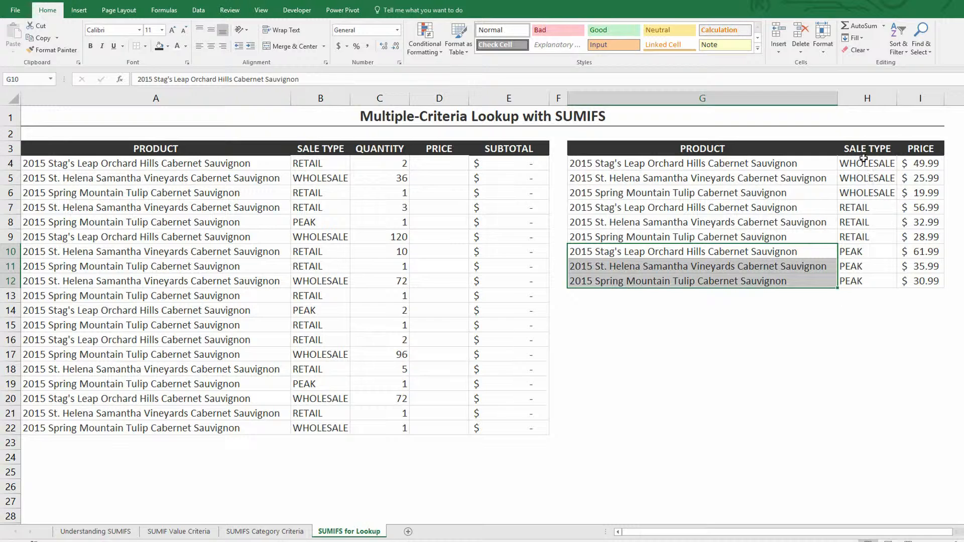
drag(862, 159, 860, 284)
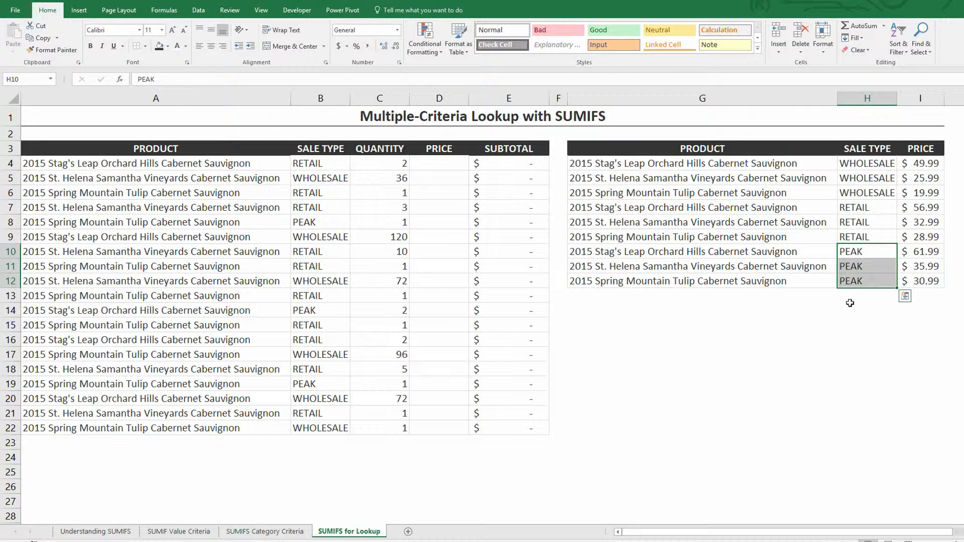
Compare the product and sale type criteria in row 4 of the orders with the matching columns of the price list.
click(444, 165)
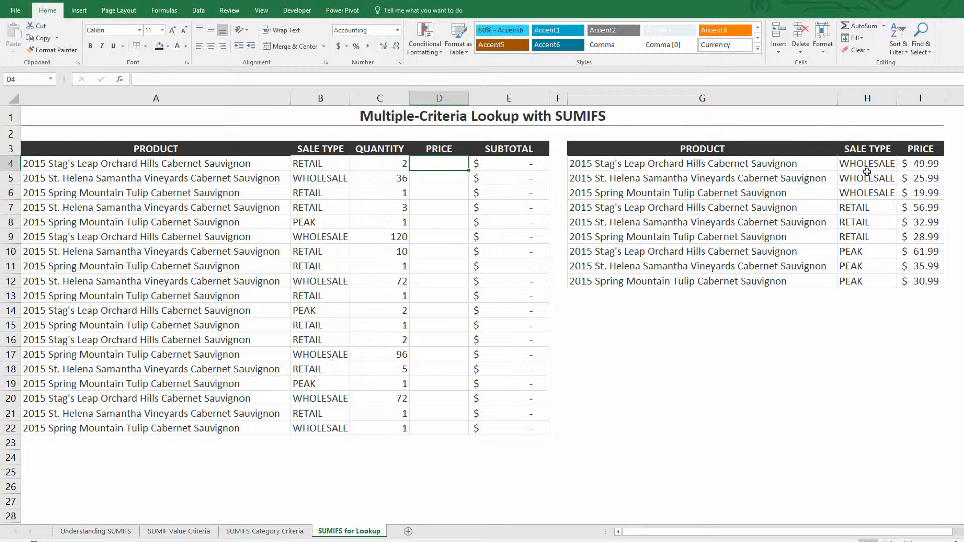
drag(868, 168, 864, 194)
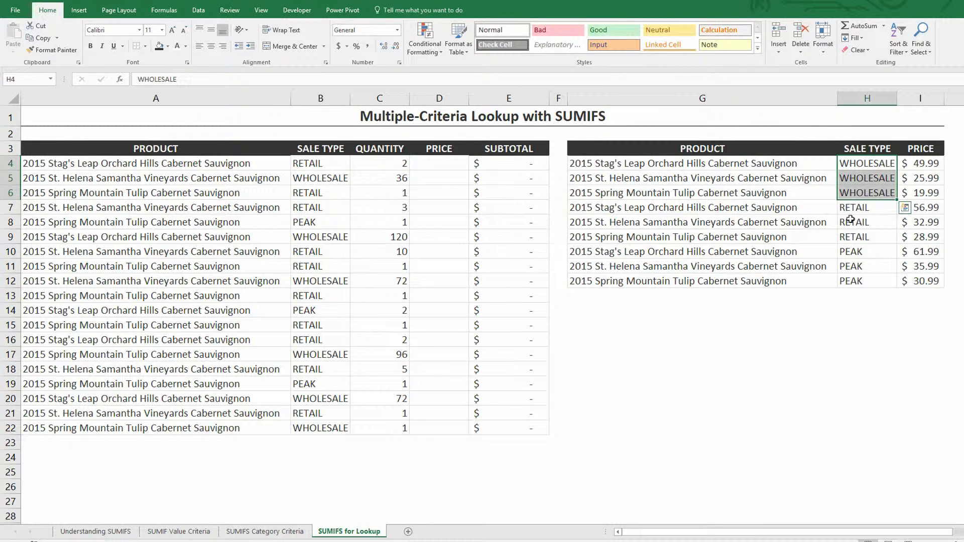
click(697, 166)
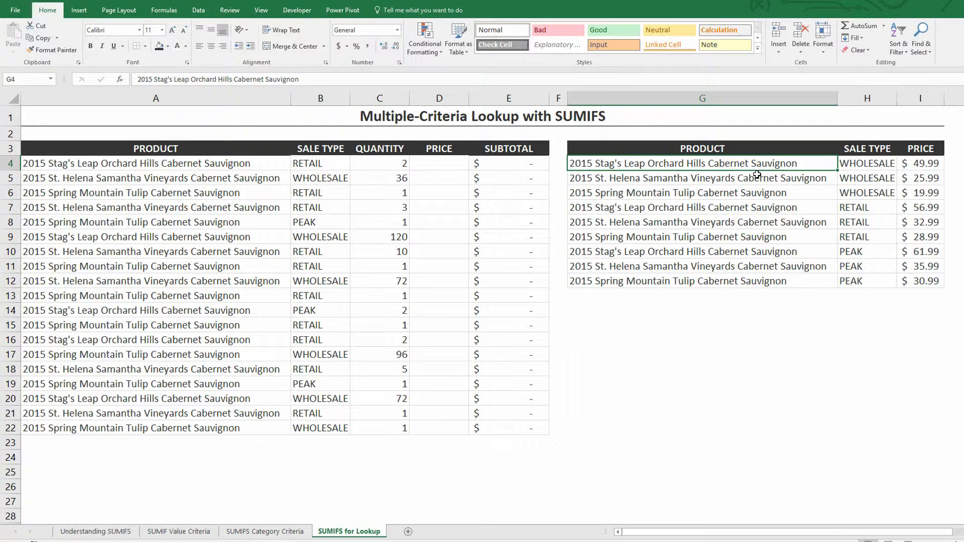
drag(743, 163, 852, 163)
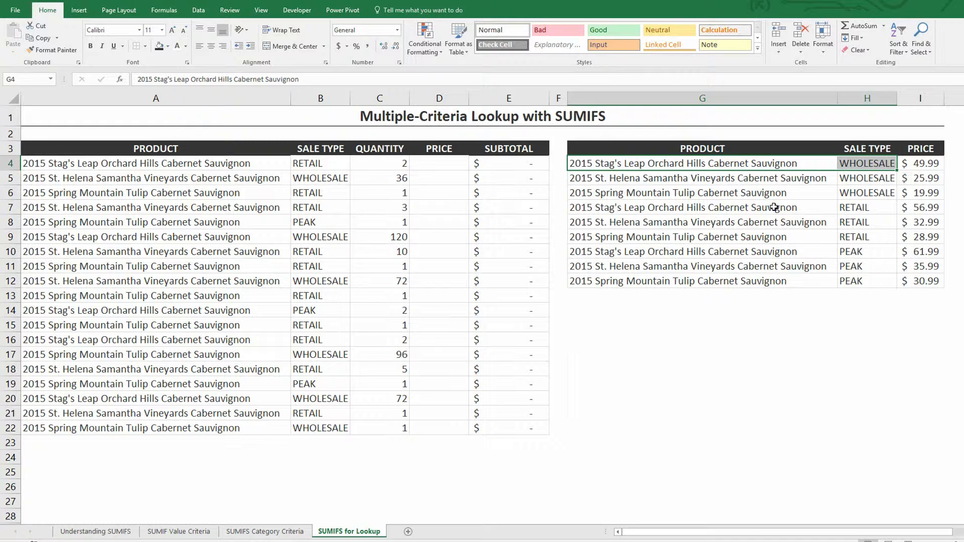
click(448, 165)
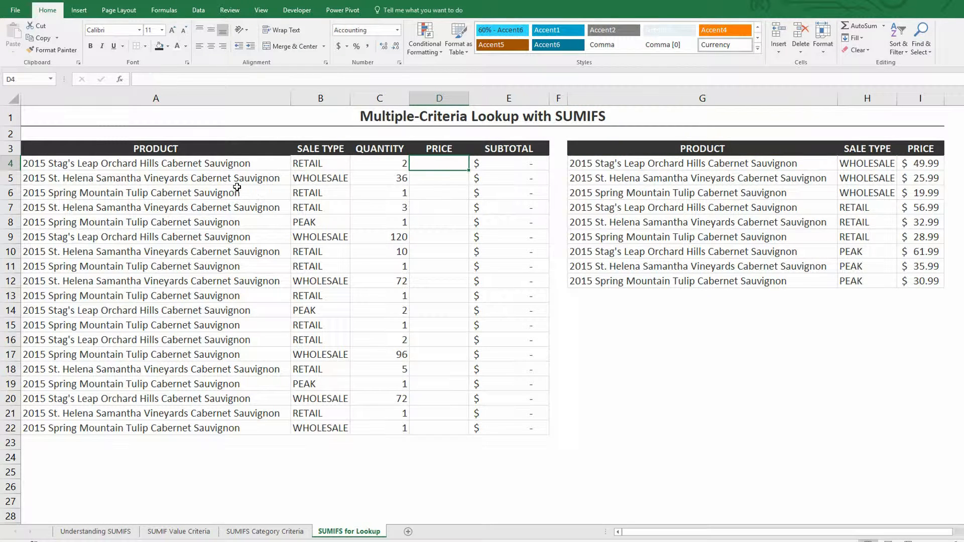
click(318, 164)
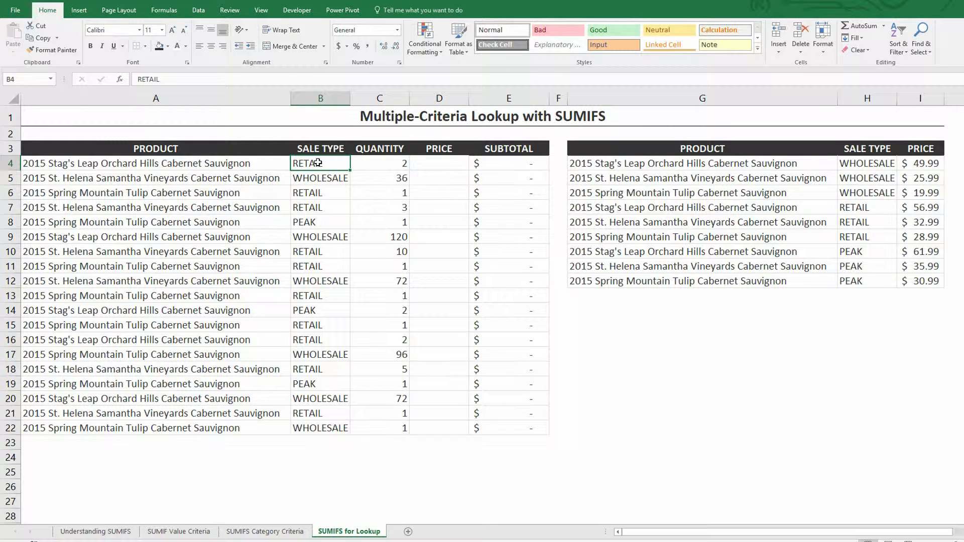
click(244, 161)
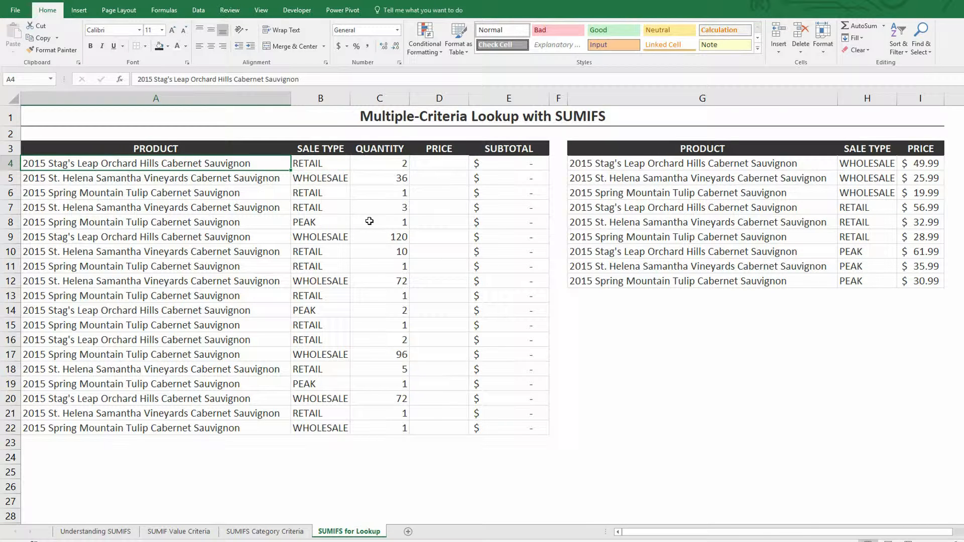
click(912, 167)
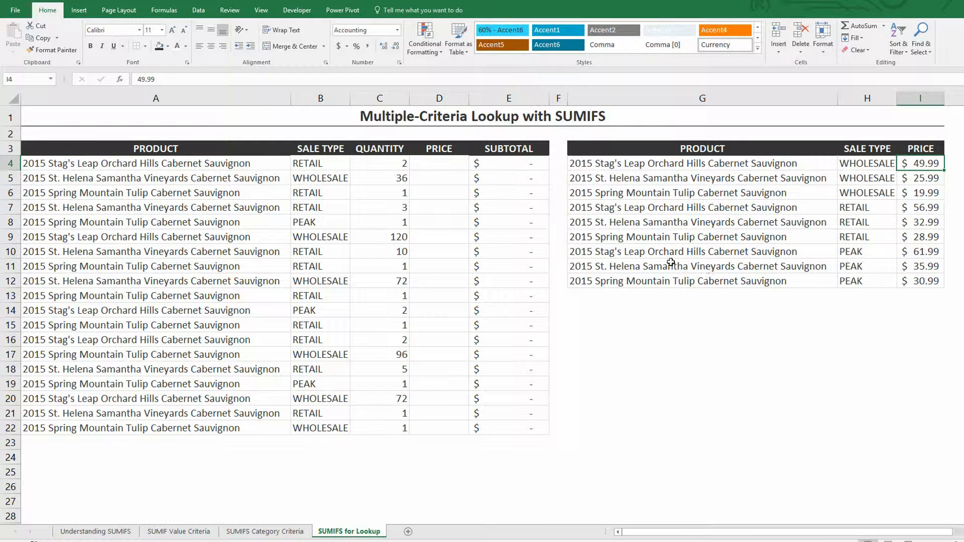
Start a SUMIFS function in D4 with the absolute sum range $I$4:$I$12.
click(443, 162)
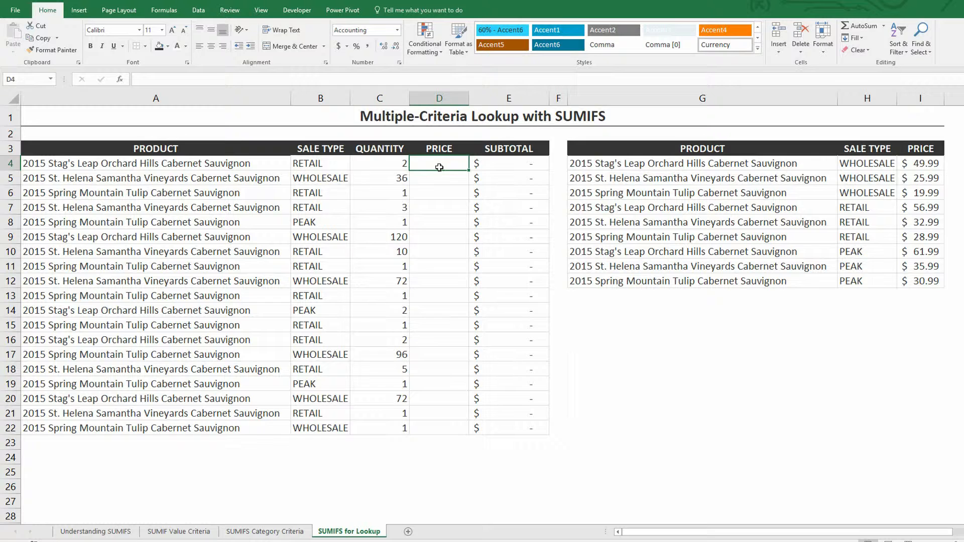
click(163, 14)
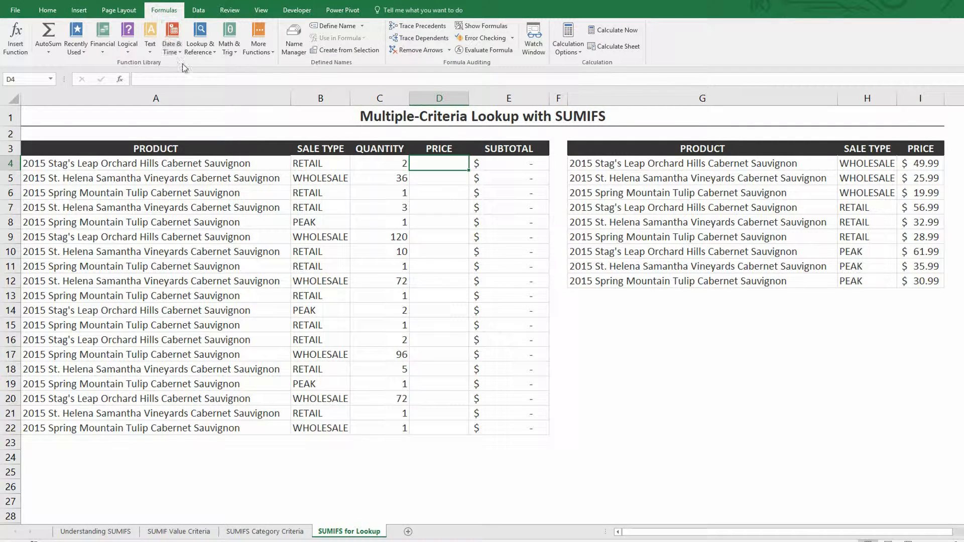
click(230, 54)
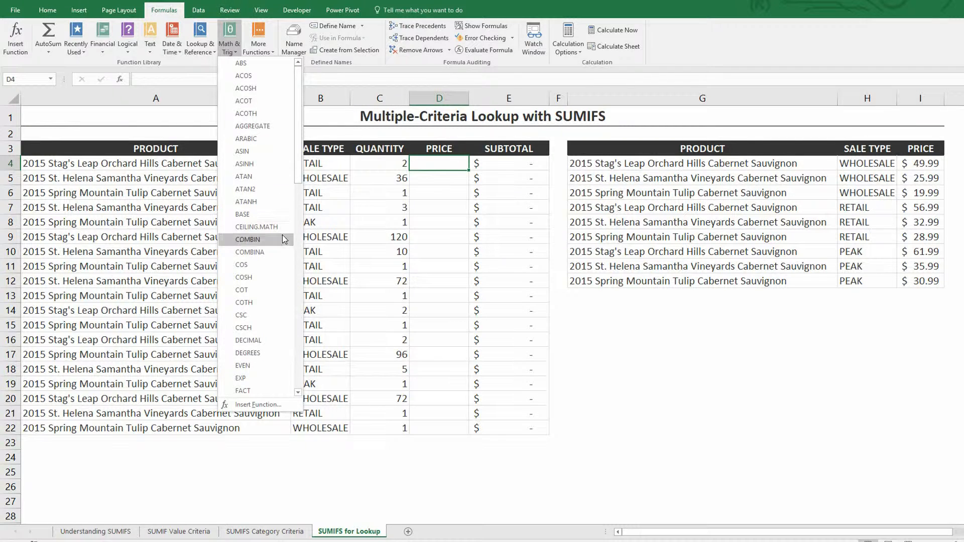
scroll(279, 234, down, 14)
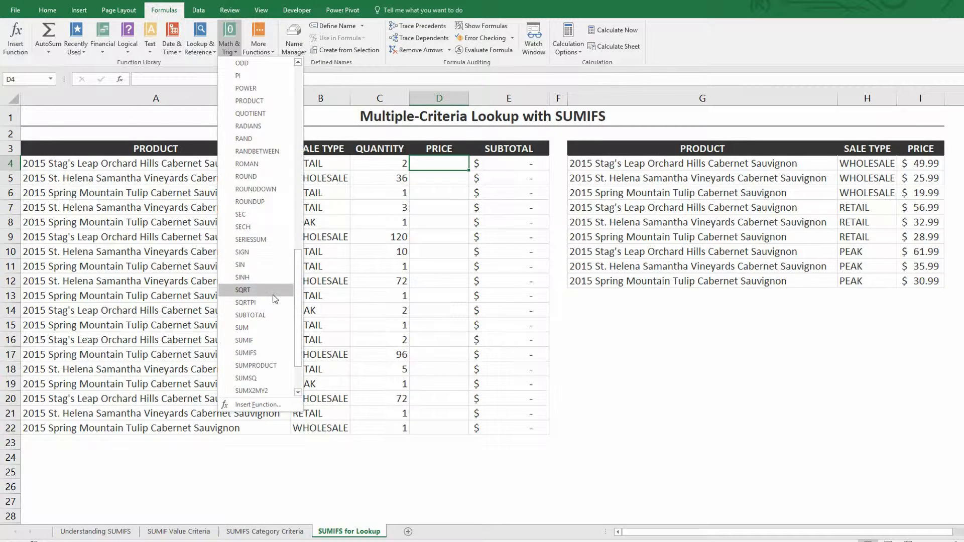
click(259, 351)
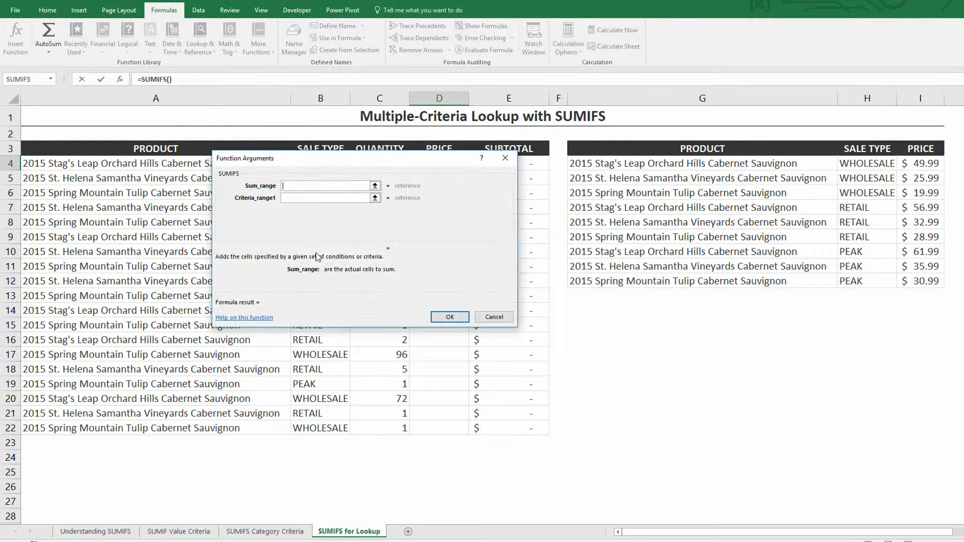
drag(350, 160, 405, 201)
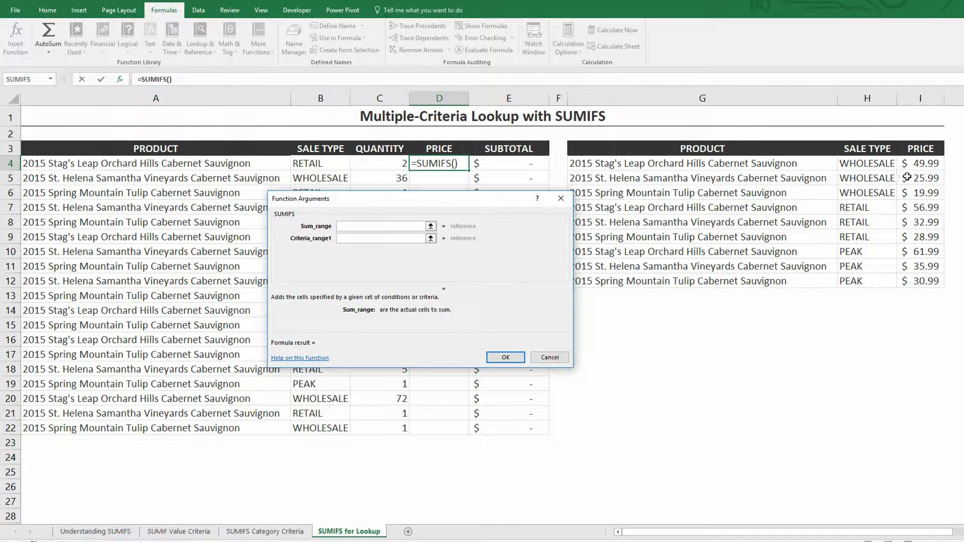
drag(920, 162, 924, 281)
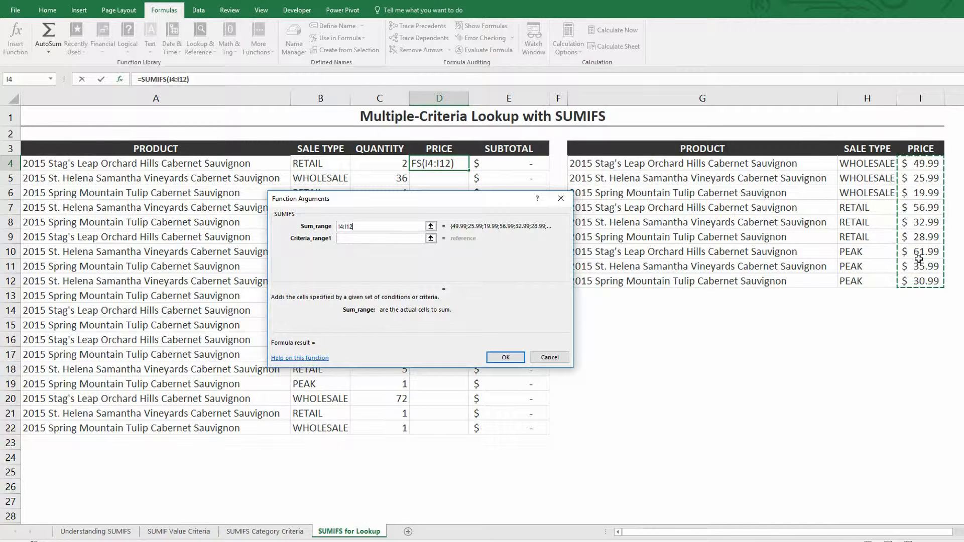
key(F4)
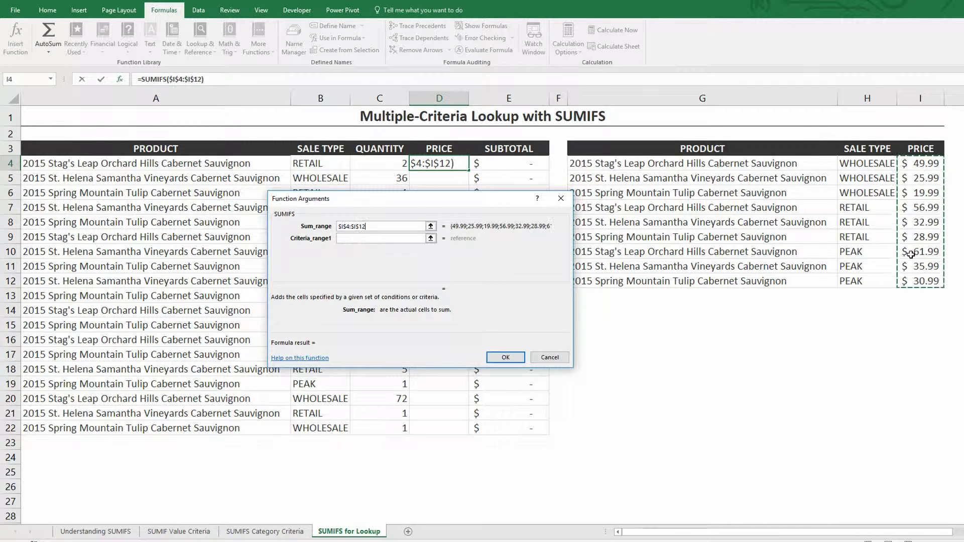
Set the first SUMIFS criteria range to $G$4:$G$12 and match it against the product in A4.
click(351, 238)
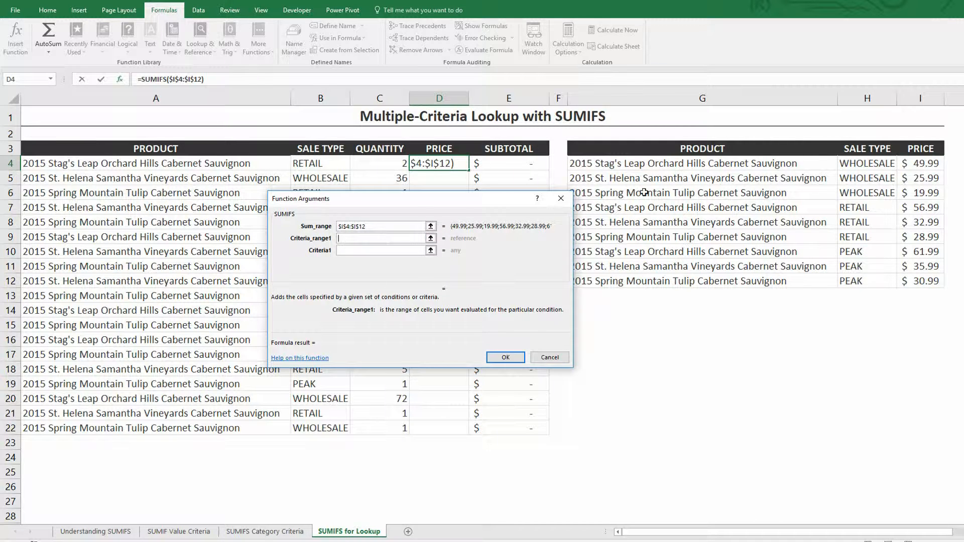
drag(696, 164, 698, 282)
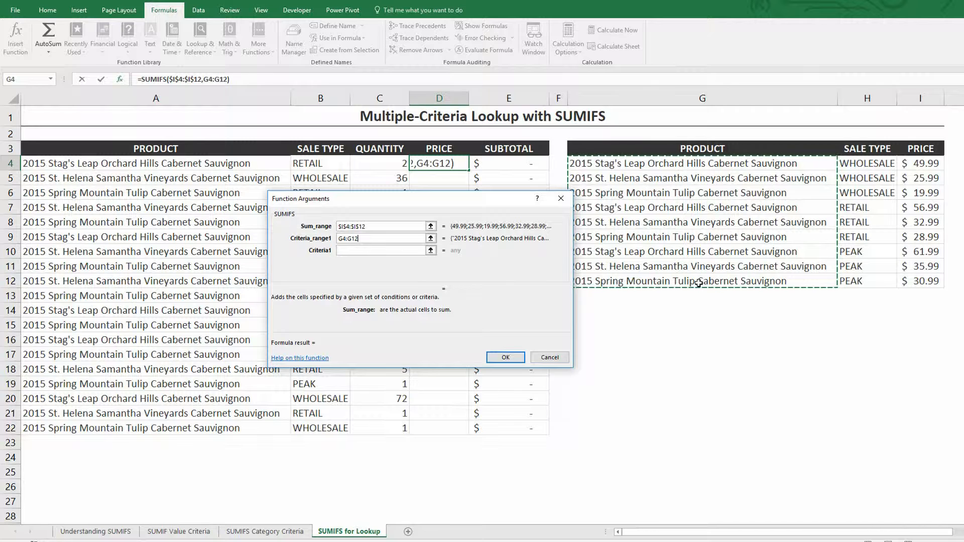
key(F4)
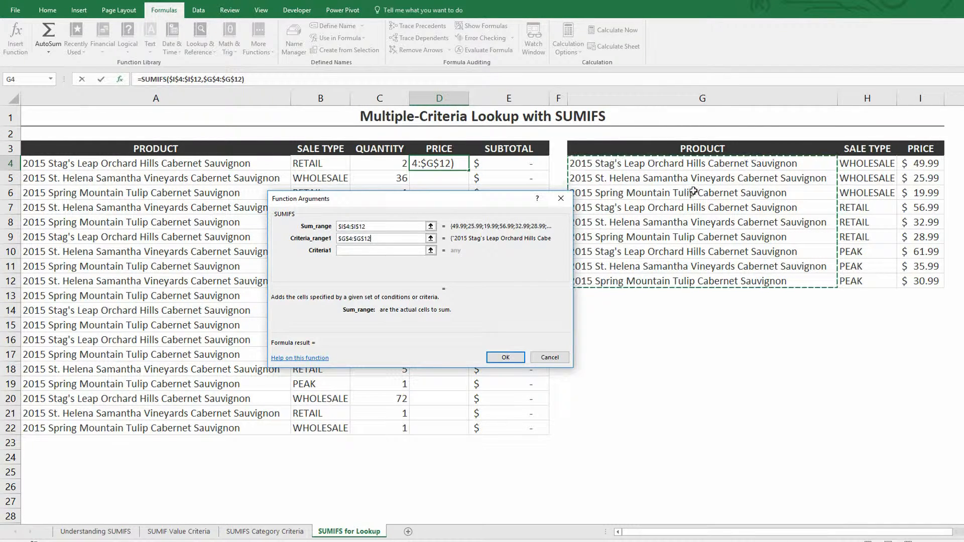
click(382, 249)
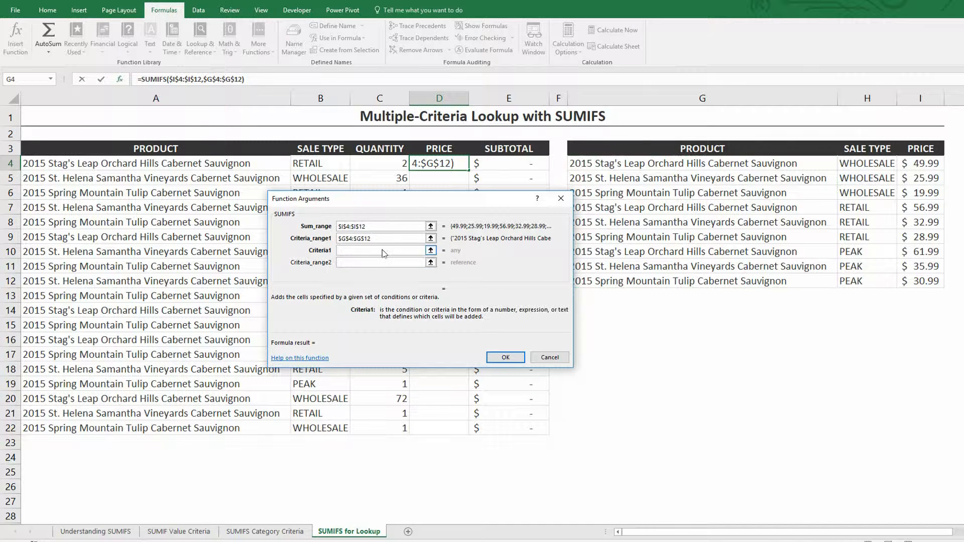
click(130, 164)
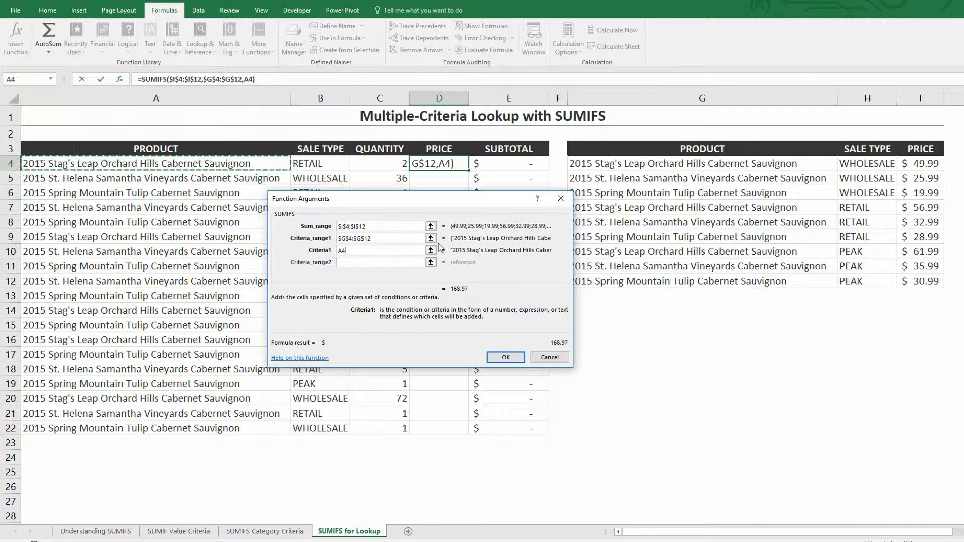
Add $H$4:$H$12 as the second criteria range with the sale type in B4 as its criterion, and complete D4's formula.
click(363, 262)
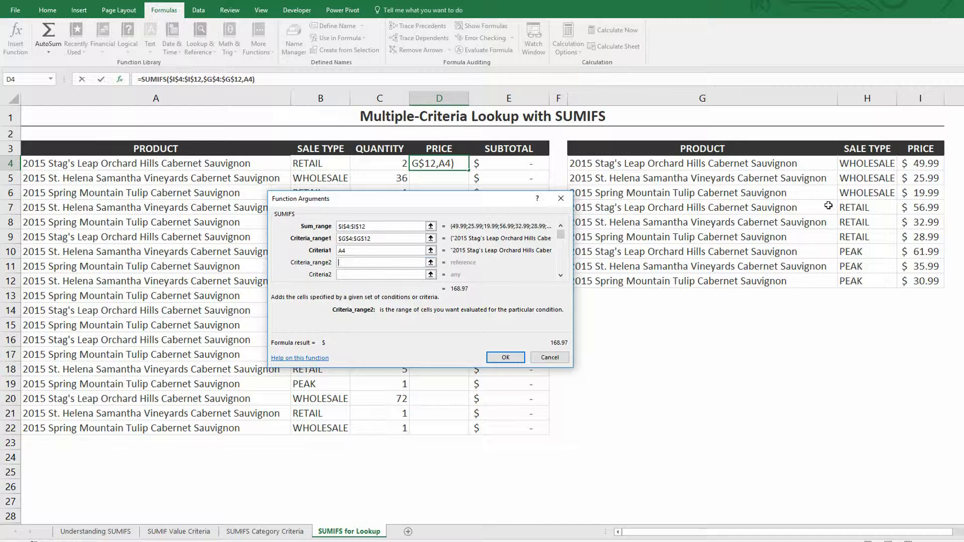
drag(866, 164, 867, 282)
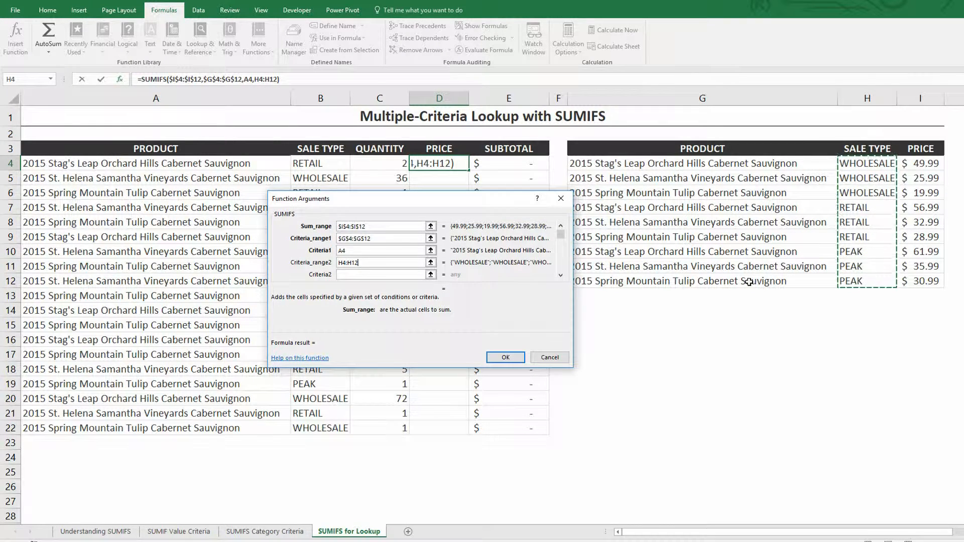
key(F4)
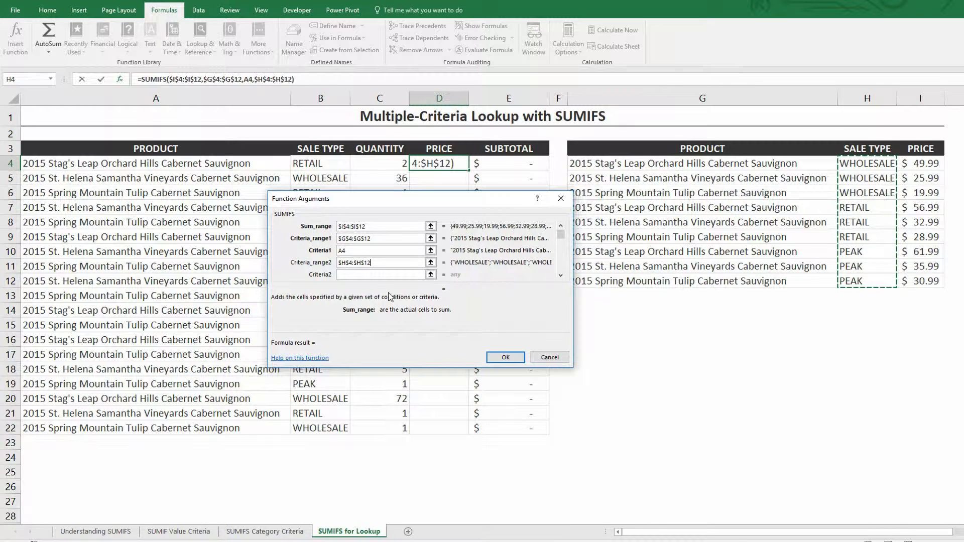
click(346, 273)
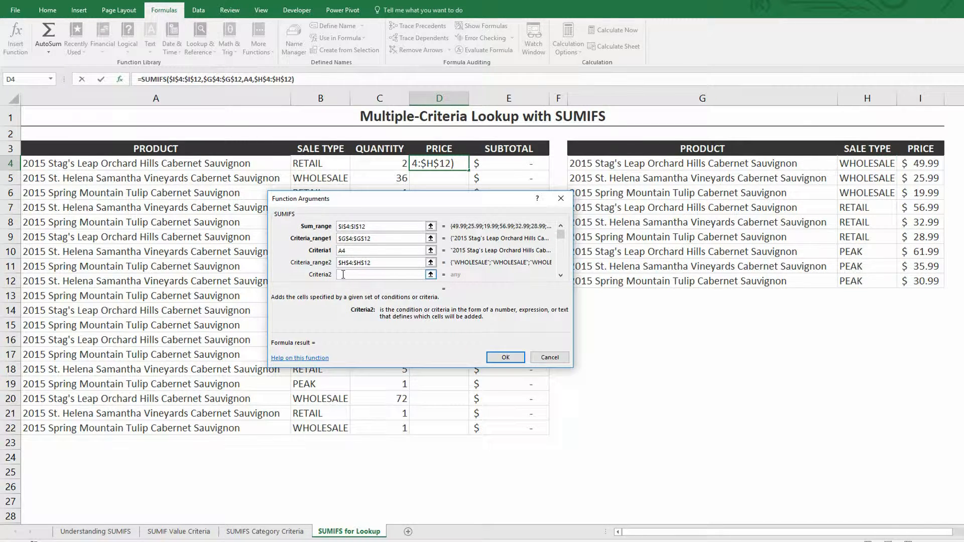
click(319, 163)
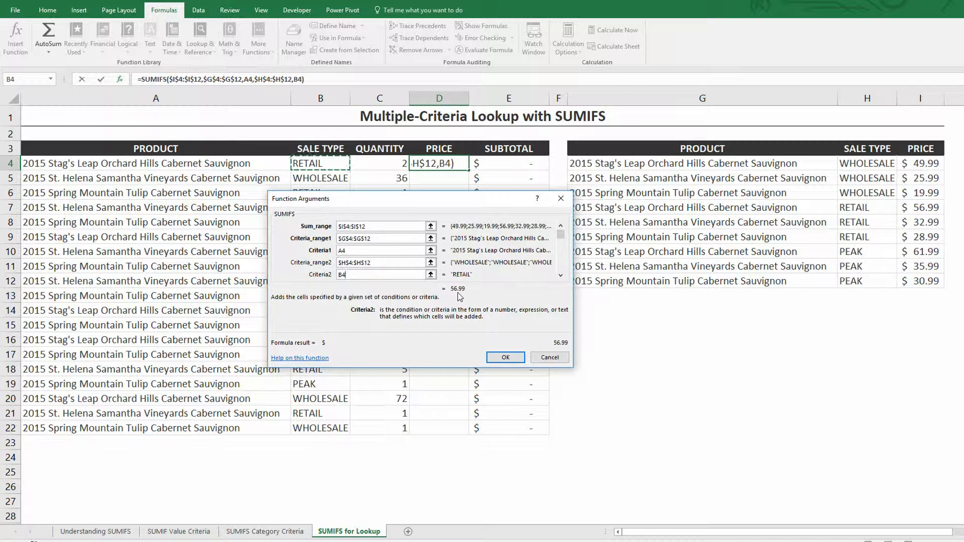
click(504, 358)
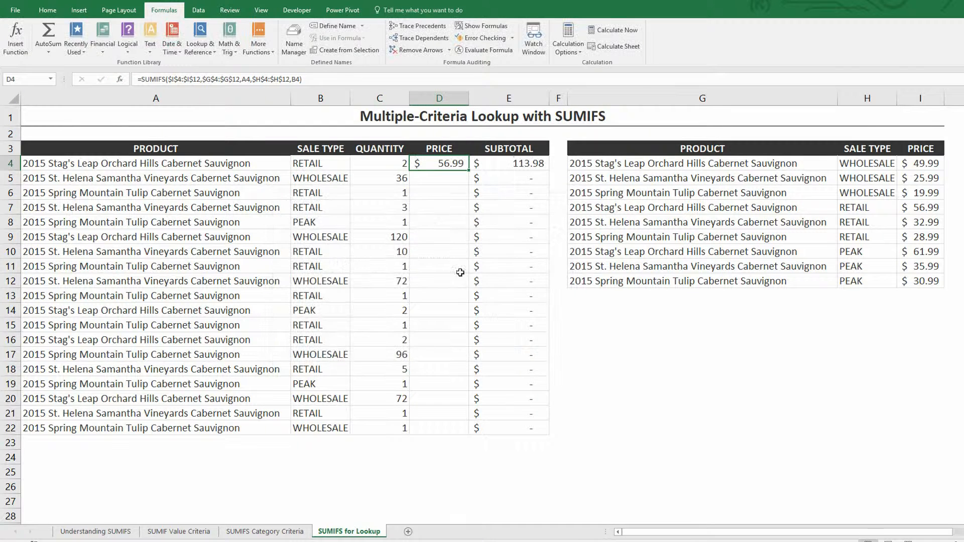
Fill the SUMIFS price formula from D4 down to D22 and spot-check the copied formulas in the Price column.
double_click(468, 169)
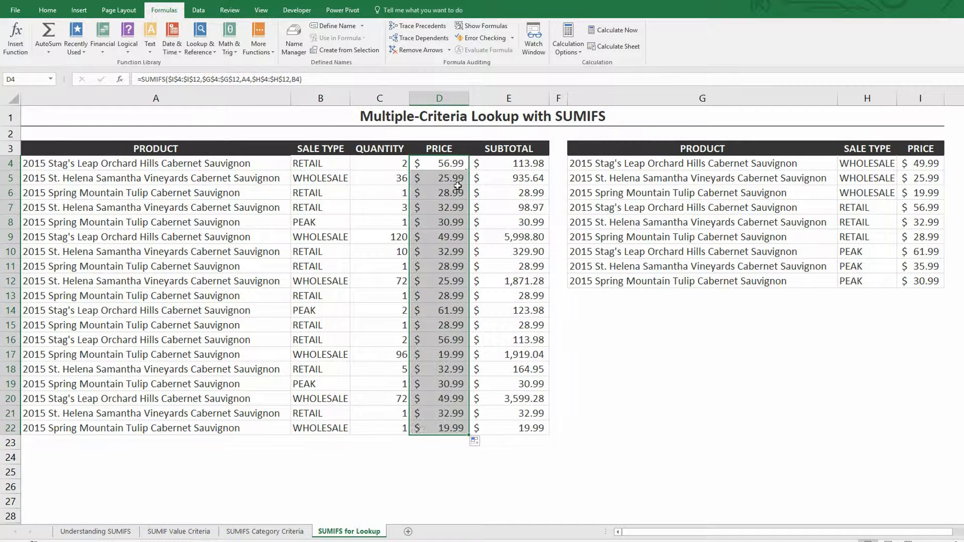
click(437, 207)
click(442, 251)
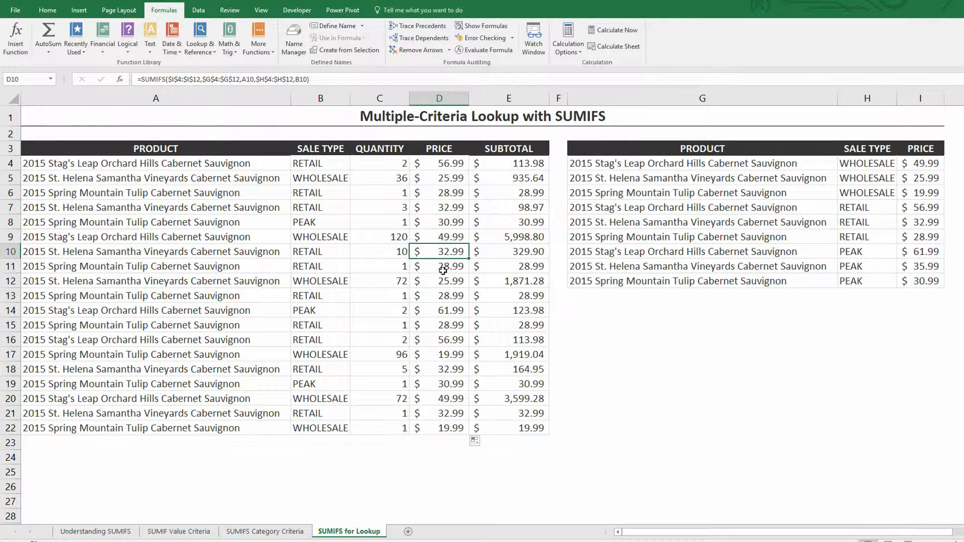
click(442, 281)
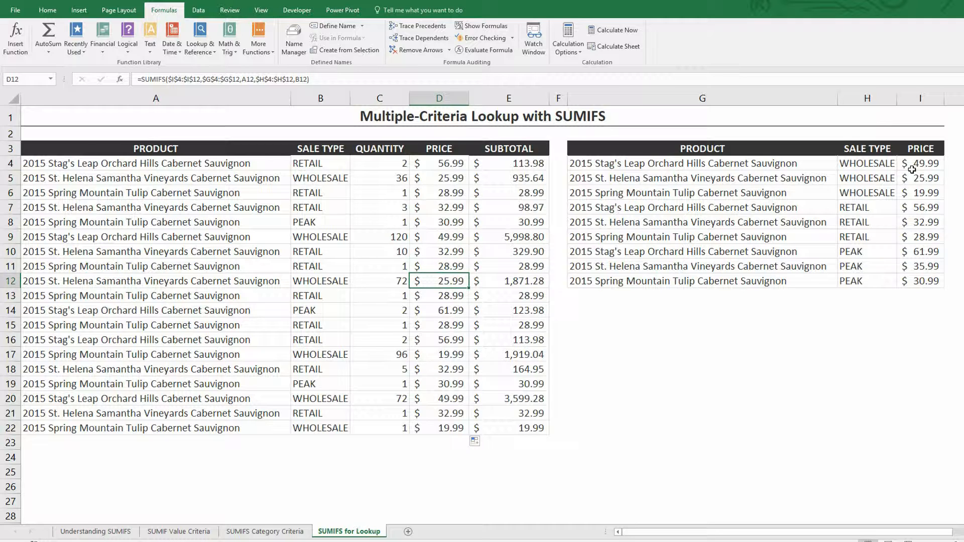
Examine the product, sale type and price in row 4 of the price list, and check the ranges referenced by D6's formula.
click(729, 164)
click(873, 162)
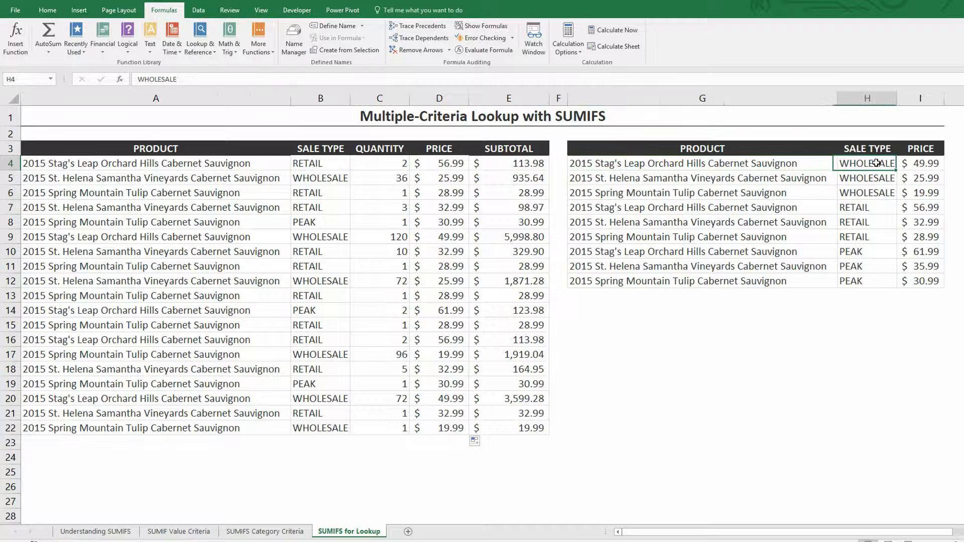
click(917, 167)
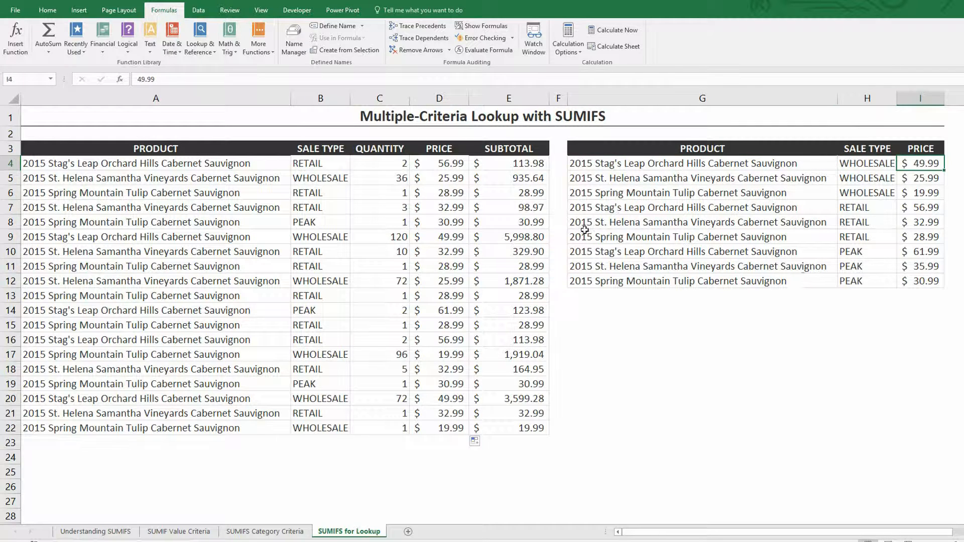
double_click(454, 193)
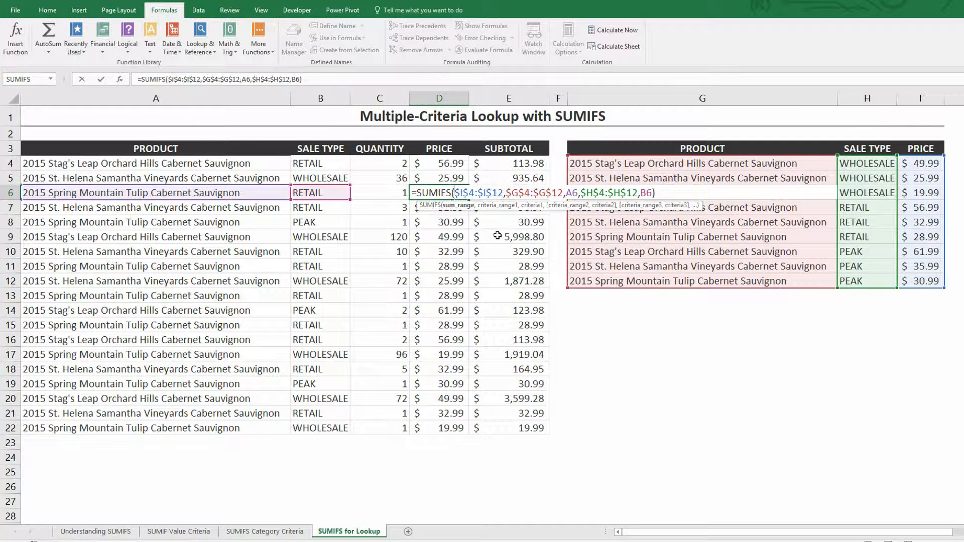
key(ctrl+Return)
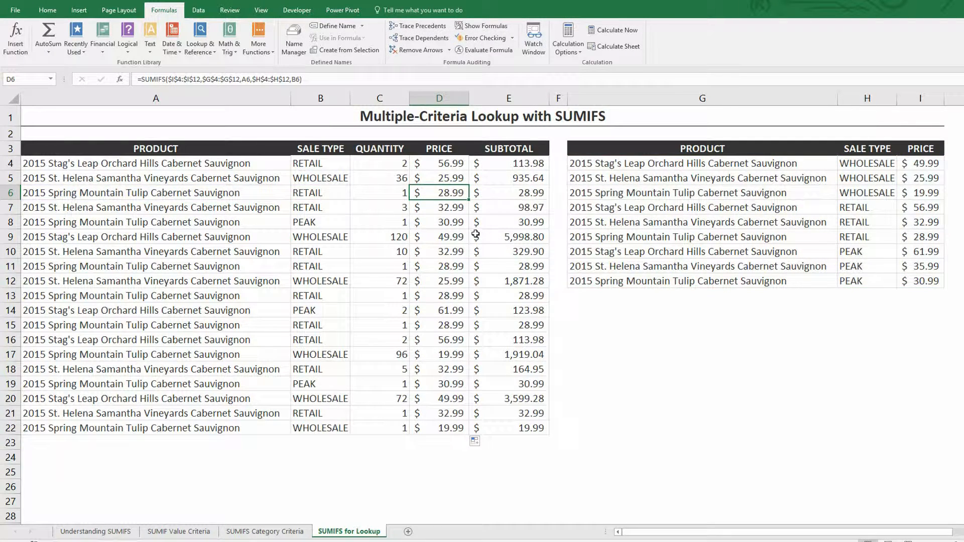